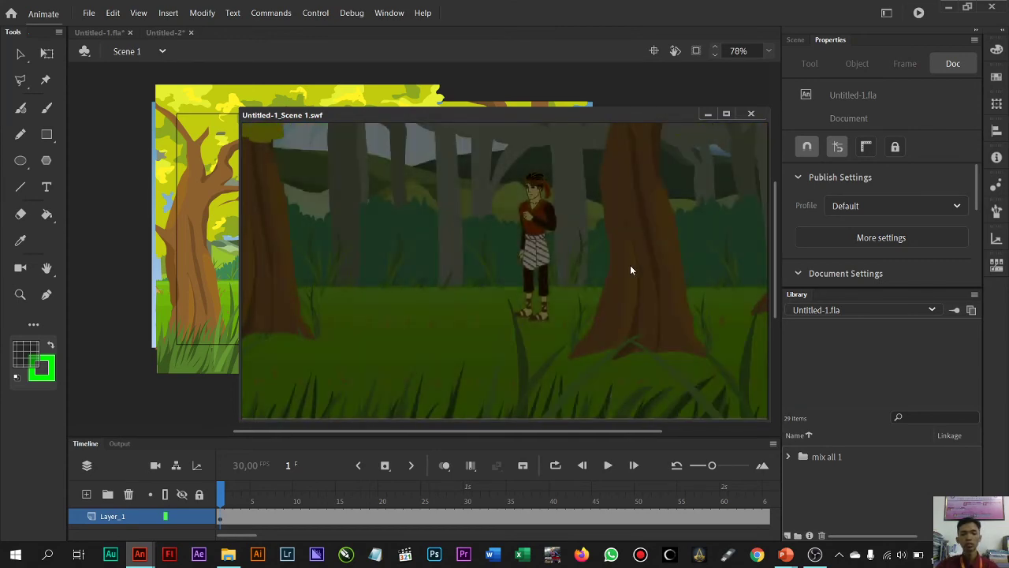
- Close the movie preview and delete the character standing in the forest scene
{"action": "left_click", "coordinate": [751, 114]}
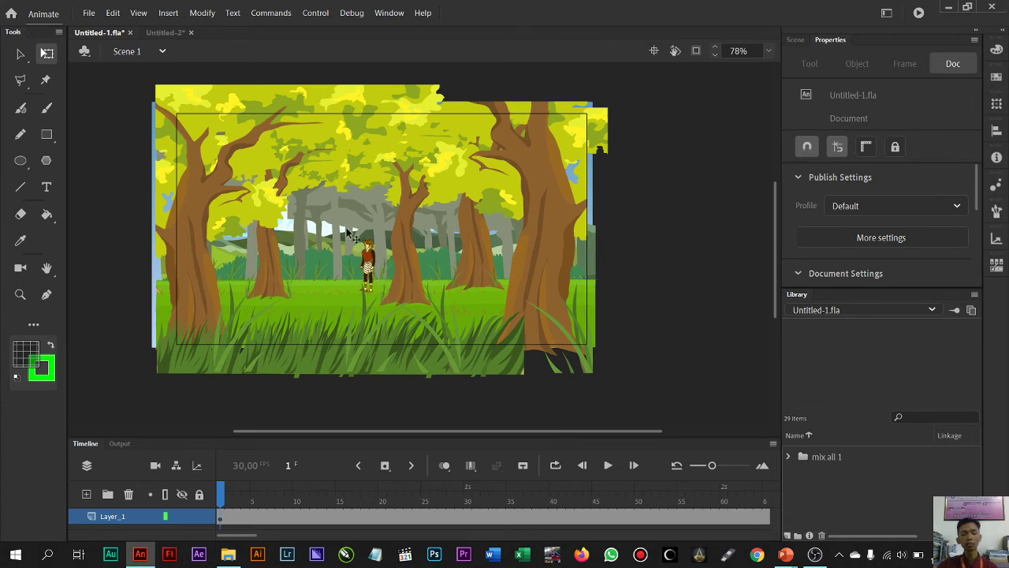
{"action": "left_click", "coordinate": [416, 224]}
{"action": "left_click", "coordinate": [379, 263]}
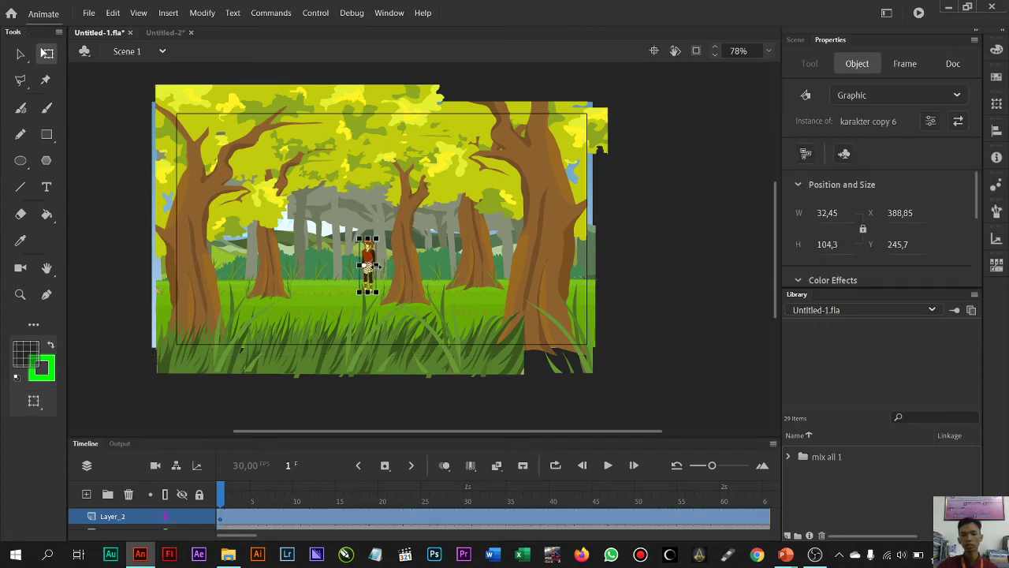
{"action": "key", "text": "Delete"}
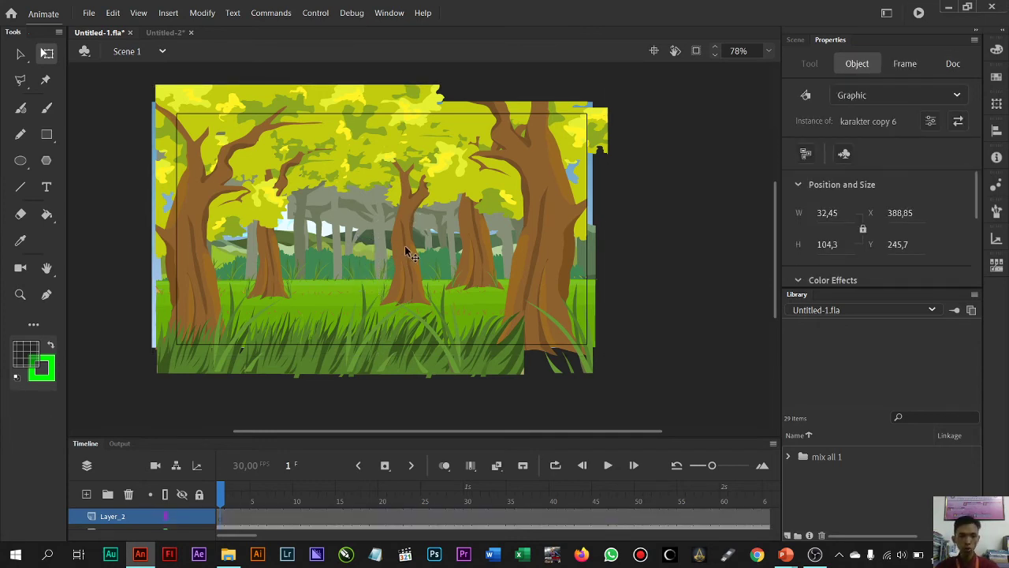
- Copy the whole forest scene from Untitled-1 and paste it into Untitled-2 in place of the mountain group
{"action": "key", "text": "ctrl+a"}
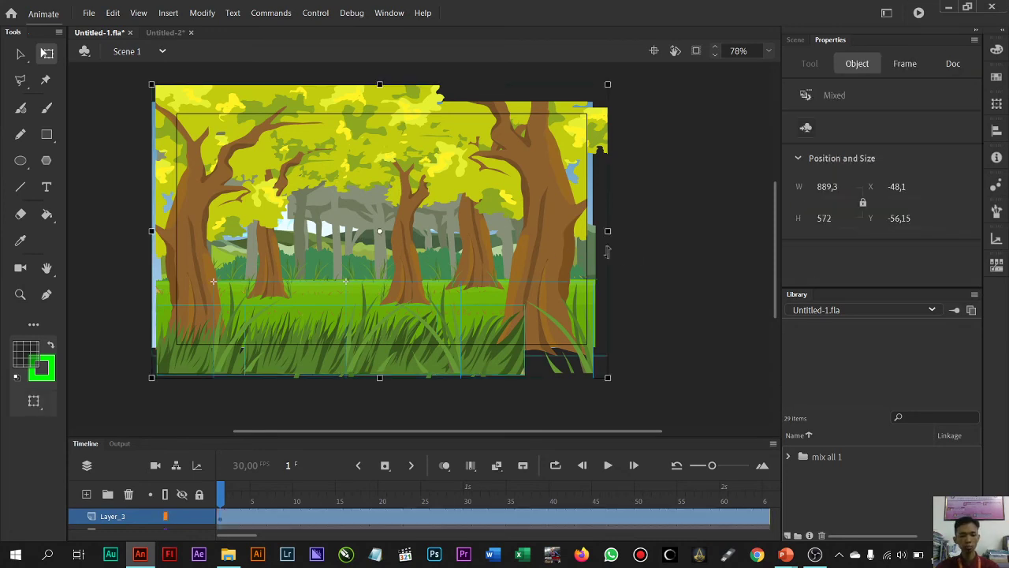
{"action": "left_click", "coordinate": [157, 36]}
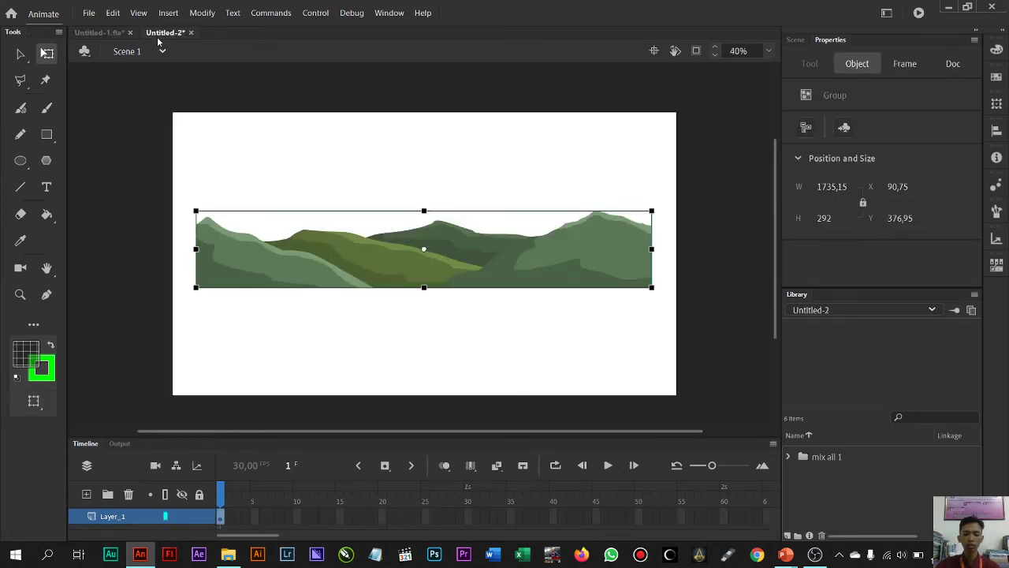
{"action": "key", "text": "Delete"}
{"action": "key", "text": "ctrl+v"}
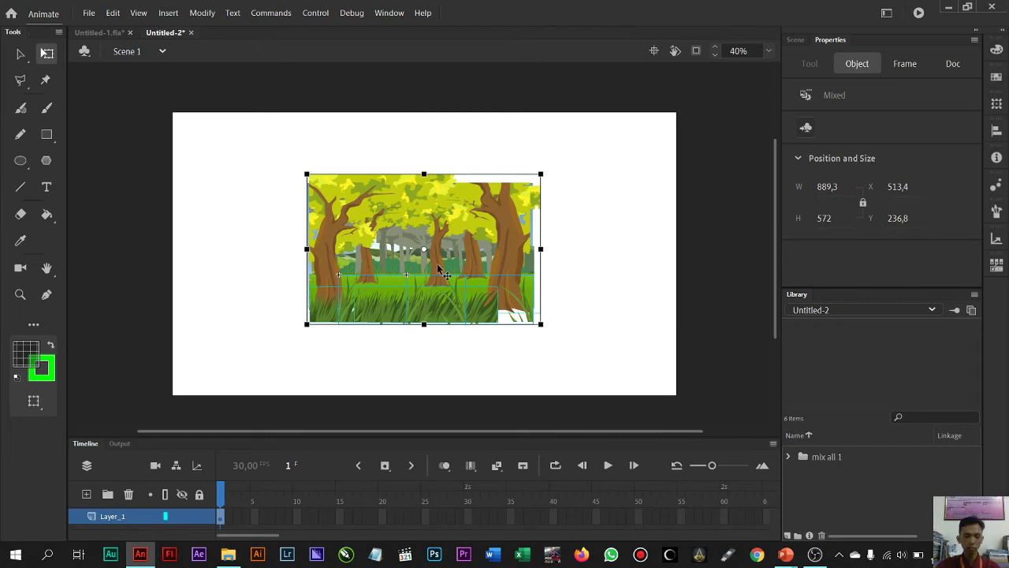
- Move the pasted forest to the upper-left part of the stage and ungroup its background group
{"action": "left_click_drag", "start_coordinate": [426, 271], "coordinate": [344, 187]}
{"action": "left_click", "coordinate": [261, 301]}
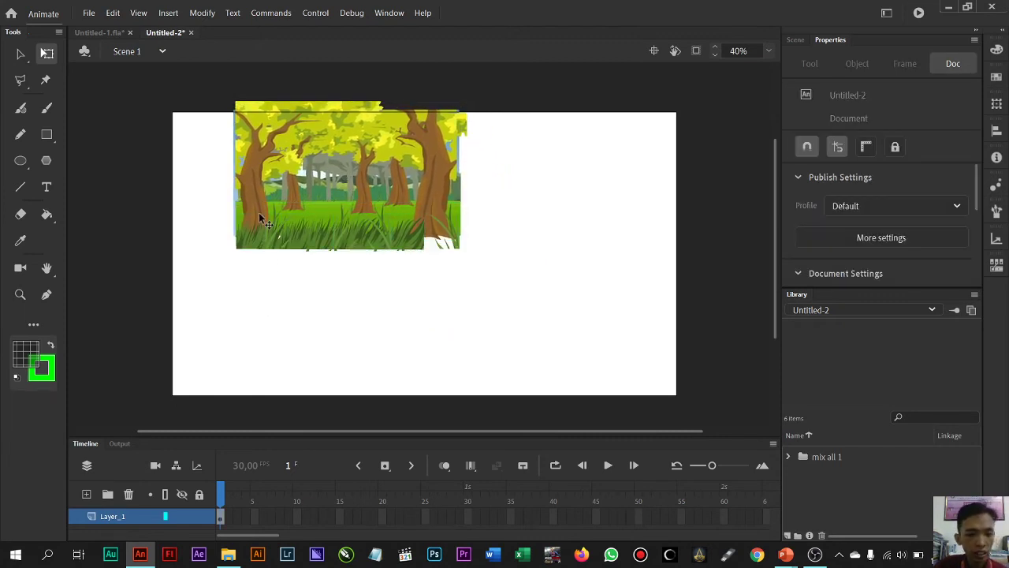
{"action": "mouse_move", "coordinate": [263, 253]}
{"action": "left_mouse_down"}
{"action": "mouse_move", "coordinate": [263, 295]}
{"action": "mouse_move", "coordinate": [264, 251]}
{"action": "left_mouse_up"}
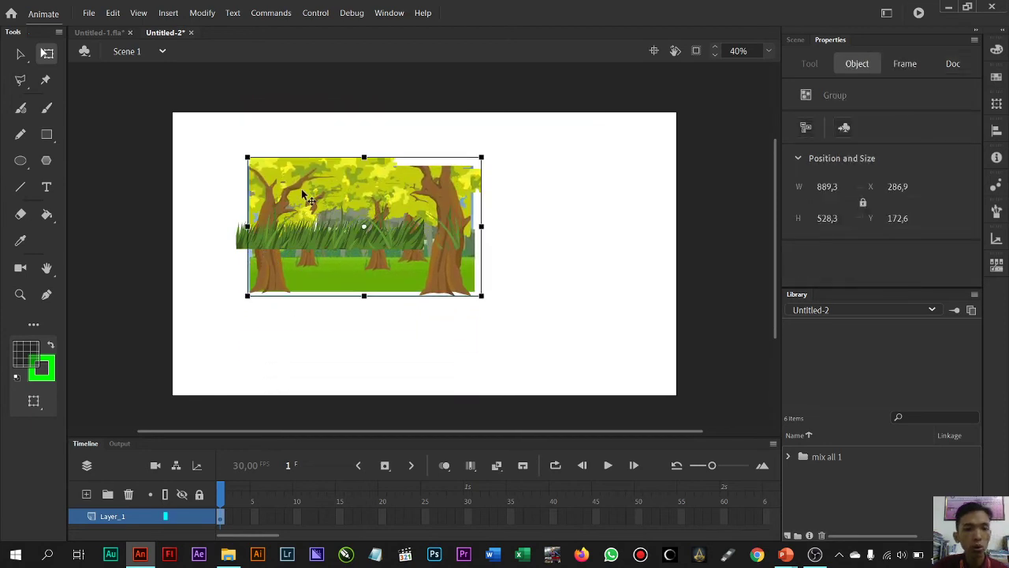
{"action": "left_click_drag", "start_coordinate": [302, 194], "coordinate": [289, 137]}
{"action": "left_click", "coordinate": [202, 12]}
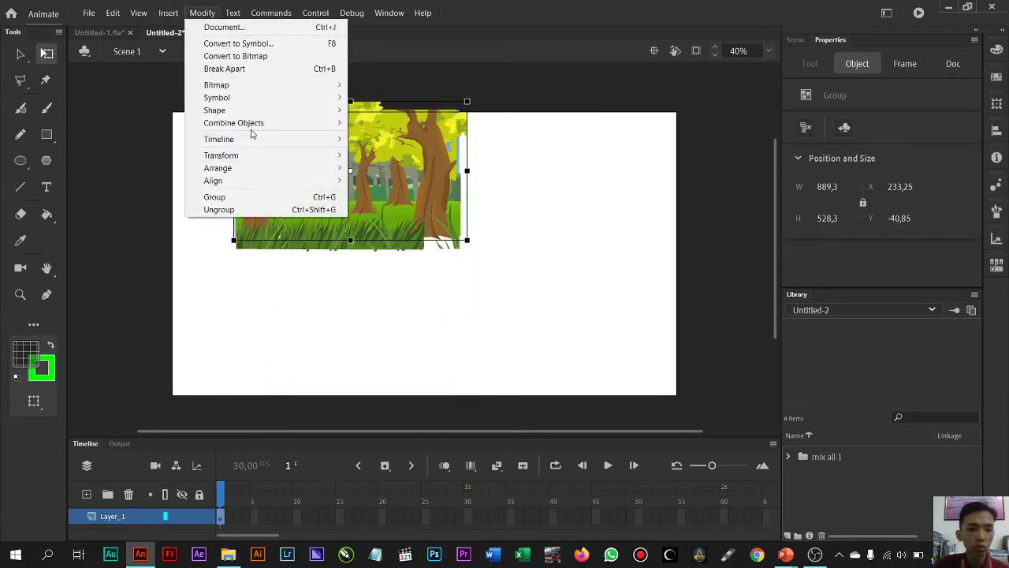
{"action": "left_click", "coordinate": [219, 209]}
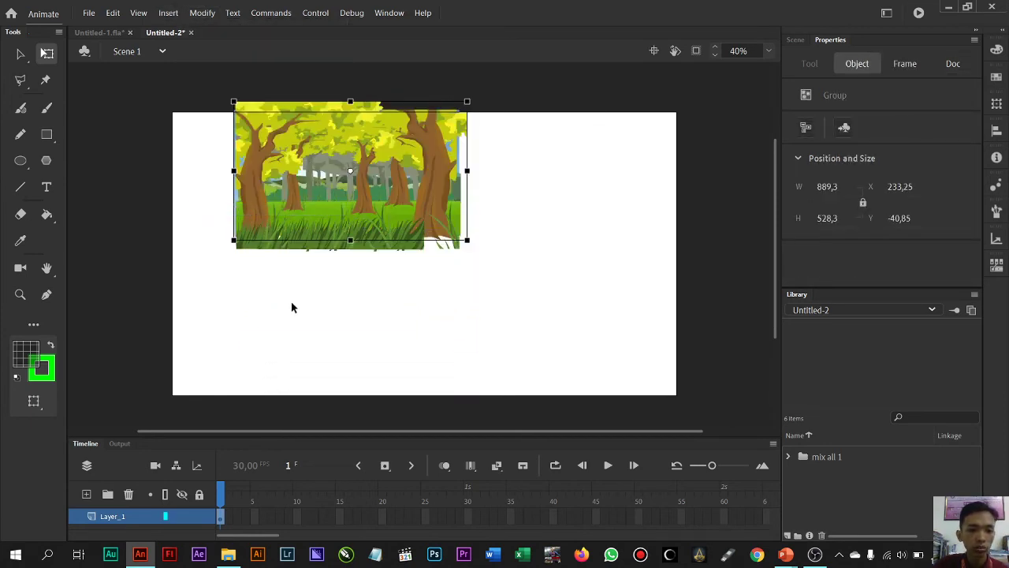
- Cut the trees and background out of their group and paste them directly into Scene 1, on the right half of the stage
{"action": "double_click", "coordinate": [263, 195]}
{"action": "left_click", "coordinate": [265, 199]}
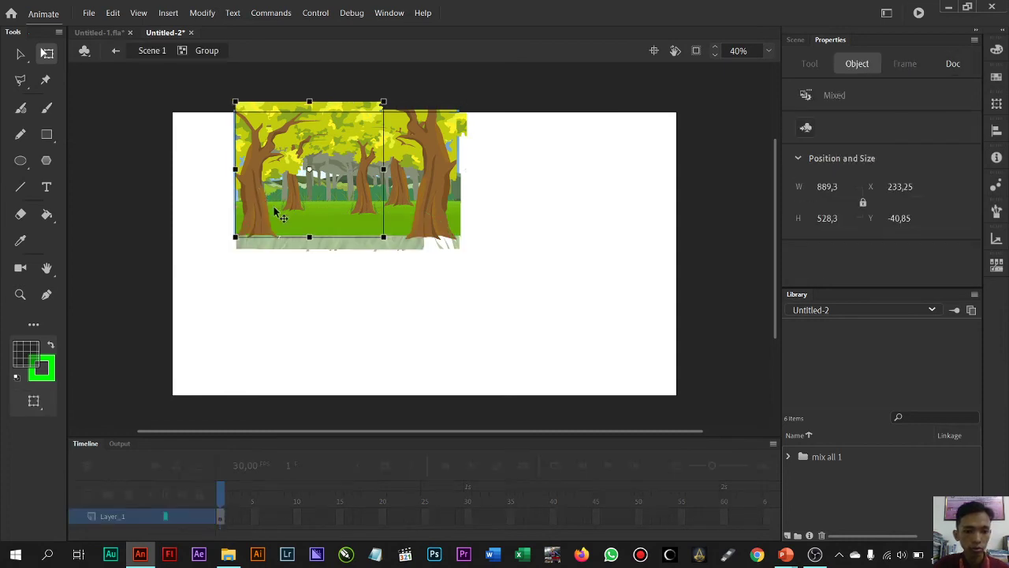
{"action": "left_click", "coordinate": [276, 209], "text": "shift"}
{"action": "key", "text": "Delete"}
{"action": "left_click", "coordinate": [140, 51]}
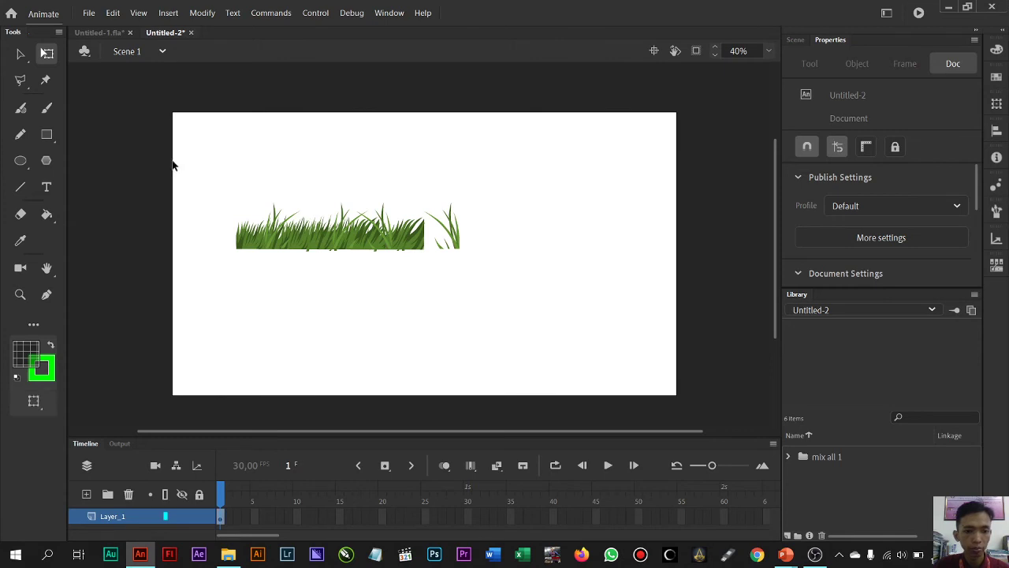
{"action": "key", "text": "ctrl+v"}
{"action": "left_click_drag", "start_coordinate": [419, 278], "coordinate": [571, 251]}
- Separate the two dense grass strips and the two tall grass clumps, spreading them around the upper-left part of the stage
{"action": "left_click_drag", "start_coordinate": [400, 240], "coordinate": [285, 166]}
{"action": "left_click_drag", "start_coordinate": [354, 241], "coordinate": [119, 237]}
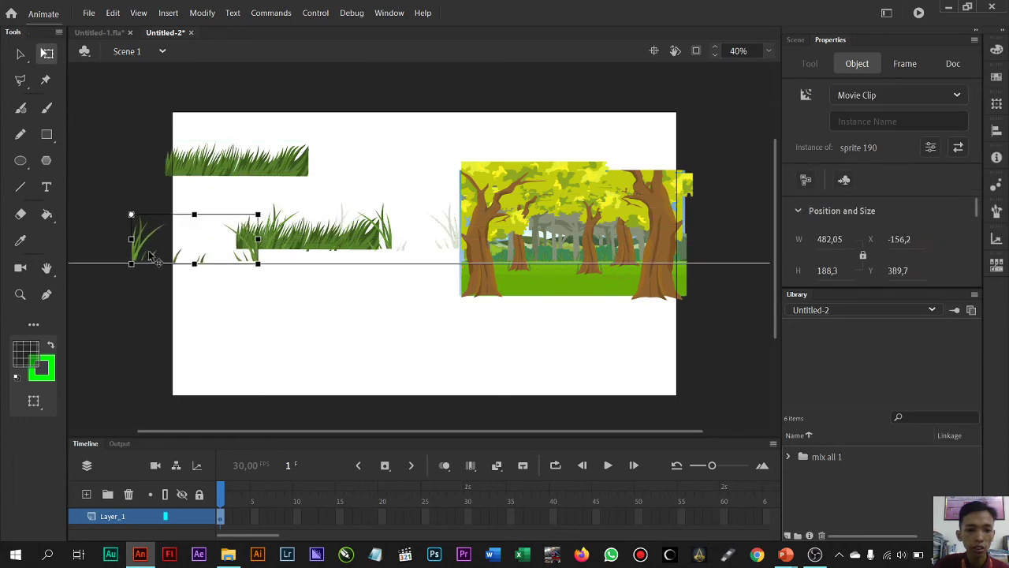
{"action": "left_click_drag", "start_coordinate": [366, 238], "coordinate": [413, 109]}
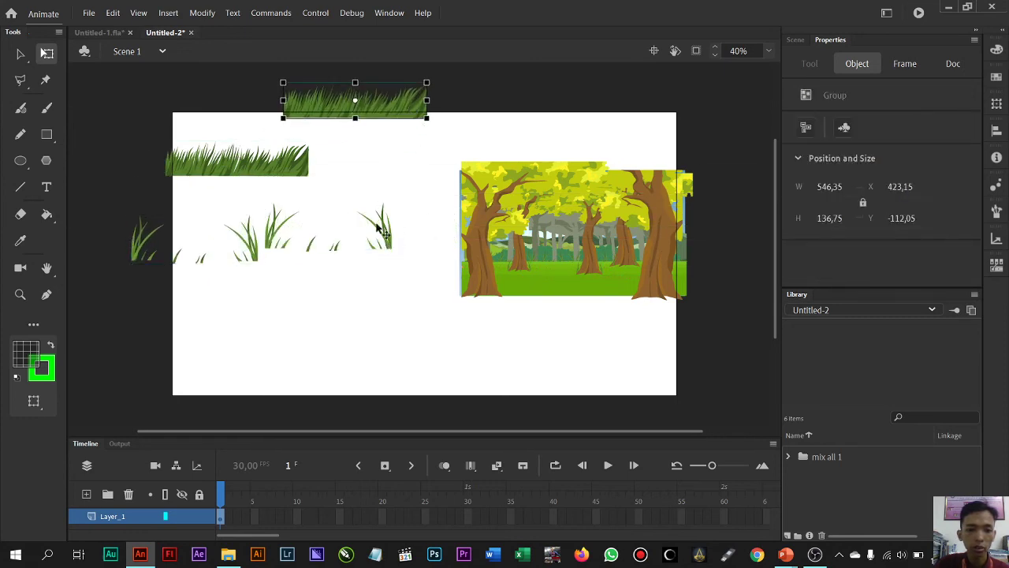
{"action": "left_click_drag", "start_coordinate": [379, 249], "coordinate": [204, 118]}
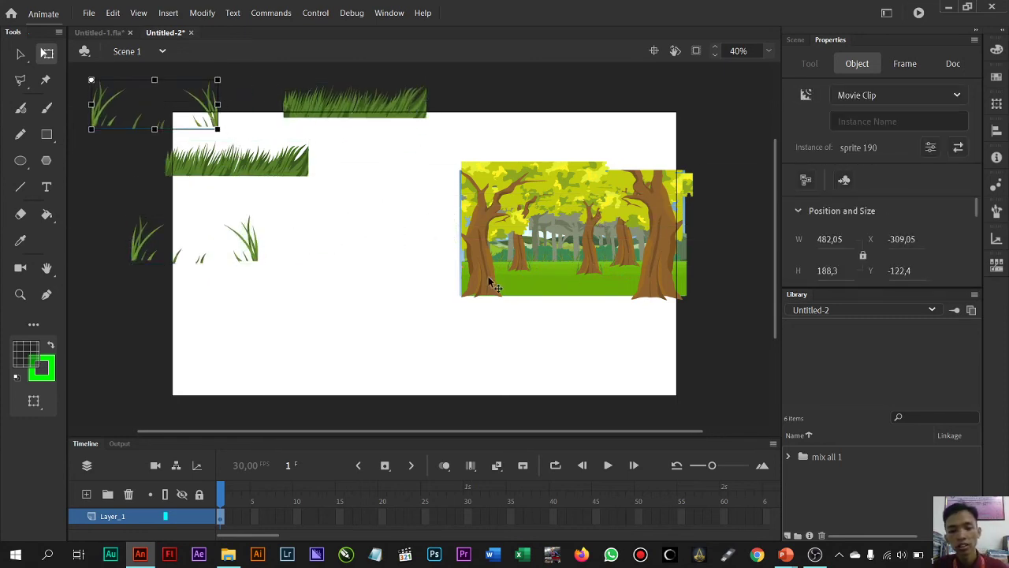
- Pull the five trees off the forest background and spread them out individually around the stage
{"action": "left_click_drag", "start_coordinate": [489, 278], "coordinate": [347, 374]}
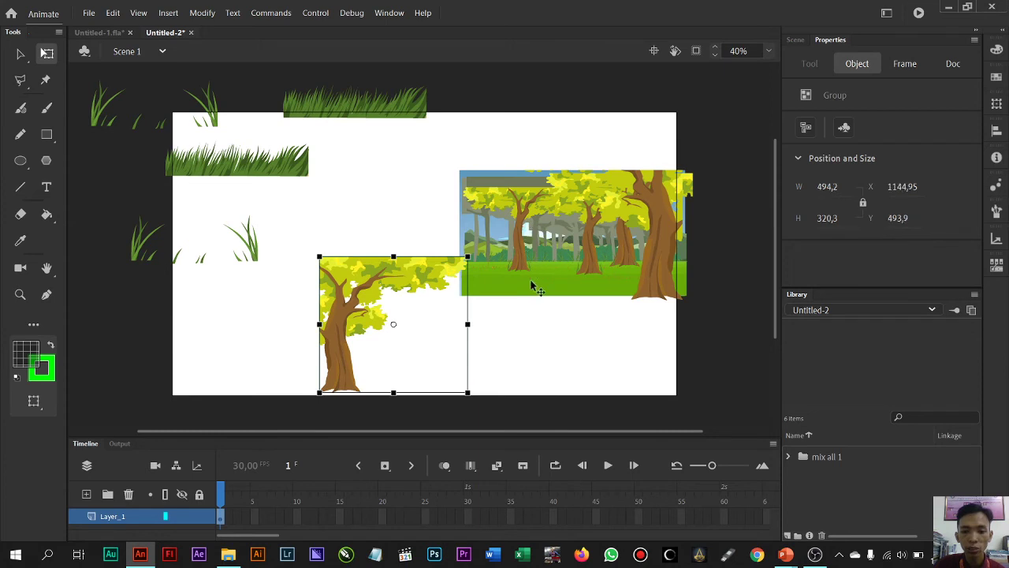
{"action": "left_click_drag", "start_coordinate": [533, 286], "coordinate": [536, 354]}
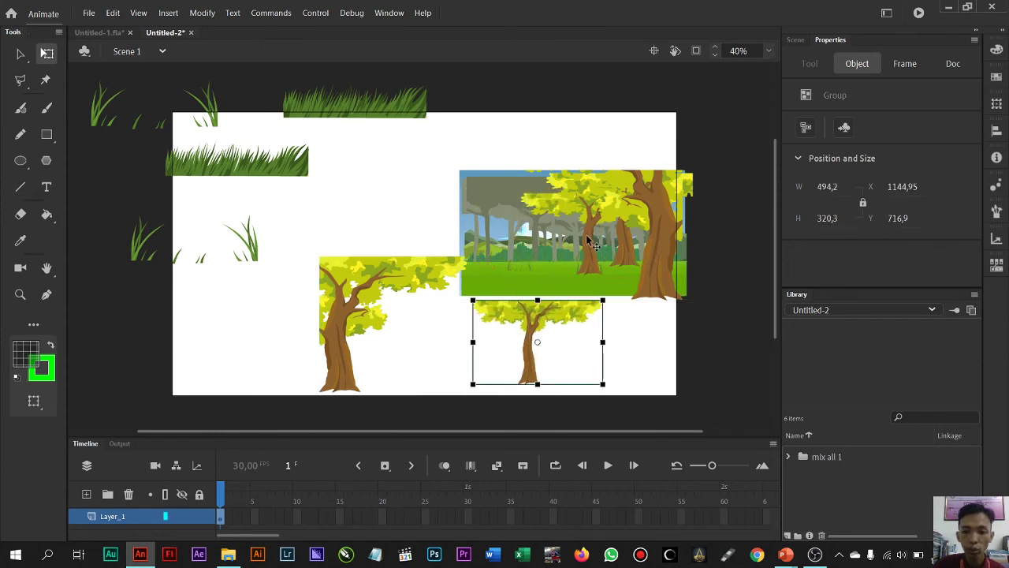
{"action": "left_click_drag", "start_coordinate": [590, 240], "coordinate": [384, 213]}
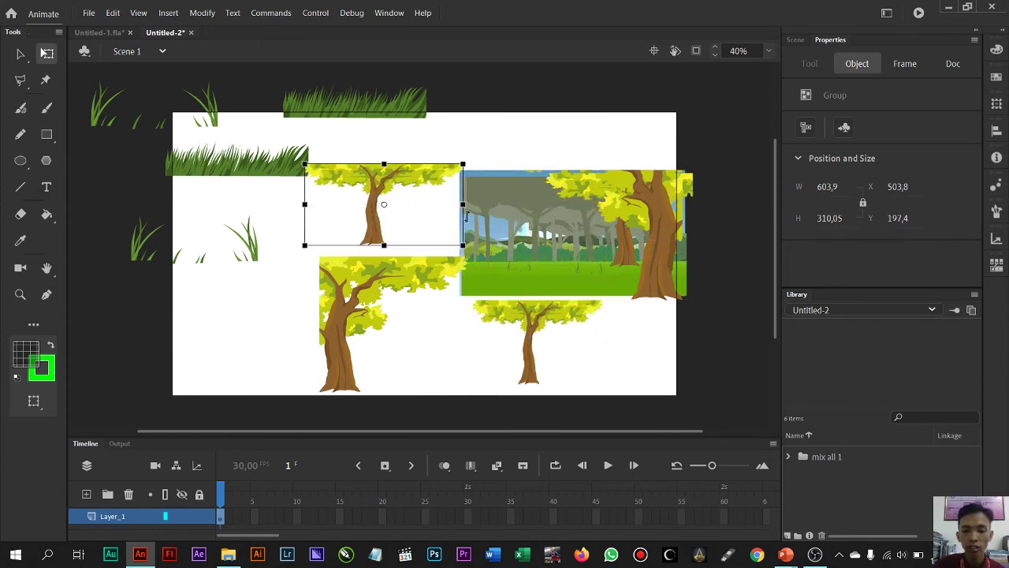
{"action": "left_click_drag", "start_coordinate": [675, 274], "coordinate": [671, 376]}
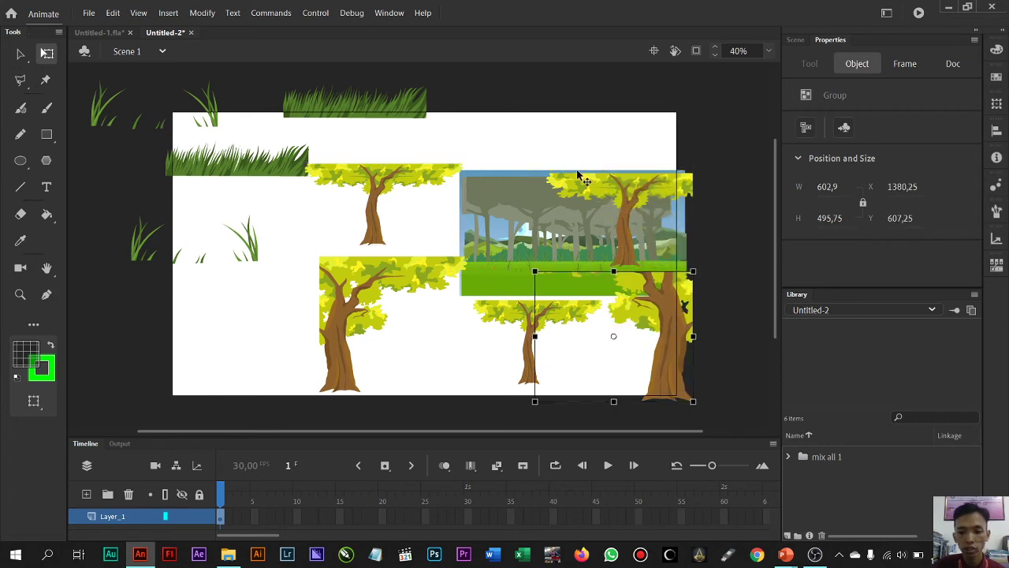
{"action": "left_click_drag", "start_coordinate": [620, 197], "coordinate": [551, 103]}
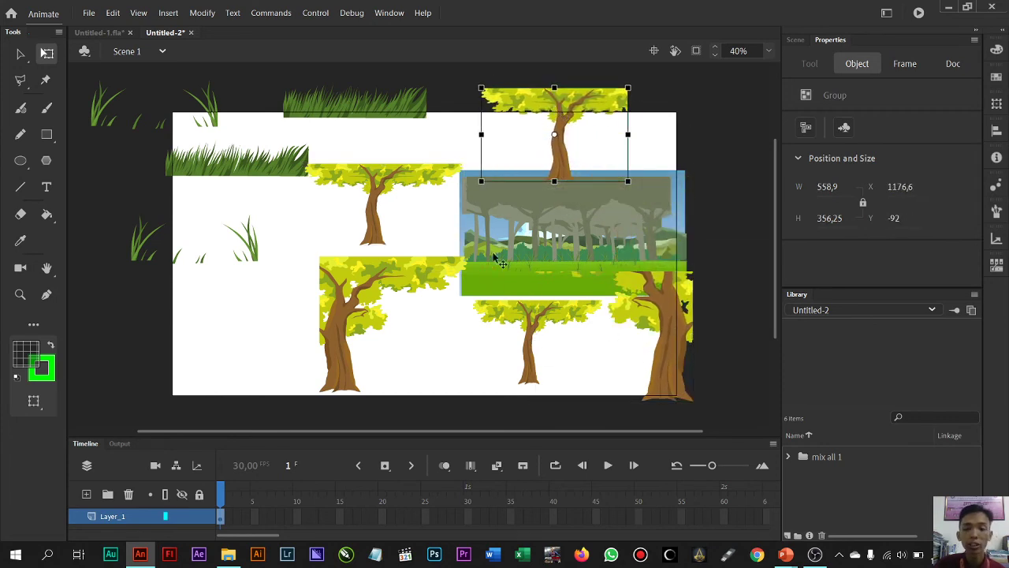
{"action": "left_click", "coordinate": [338, 320]}
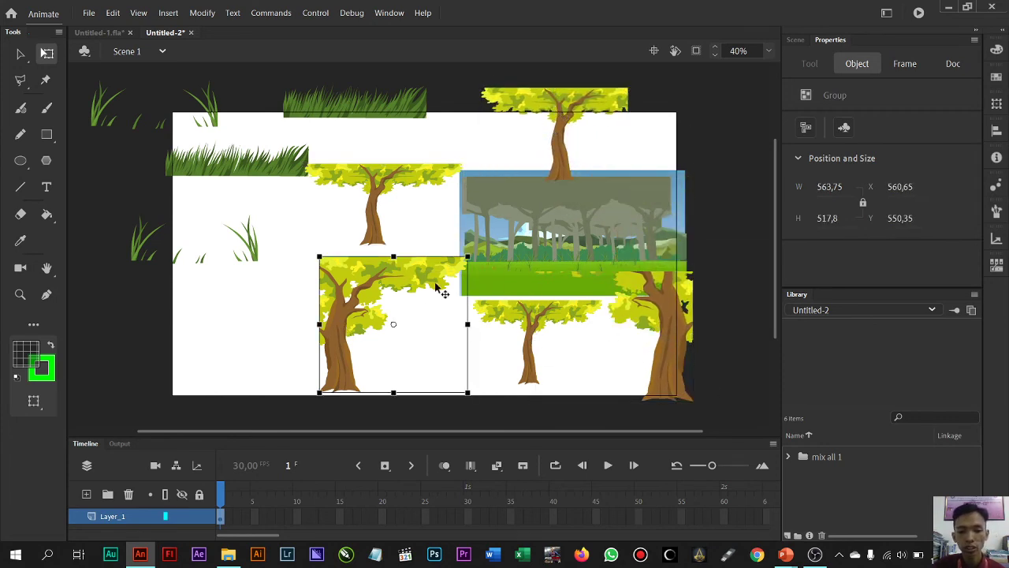
{"action": "left_click_drag", "start_coordinate": [681, 312], "coordinate": [741, 304]}
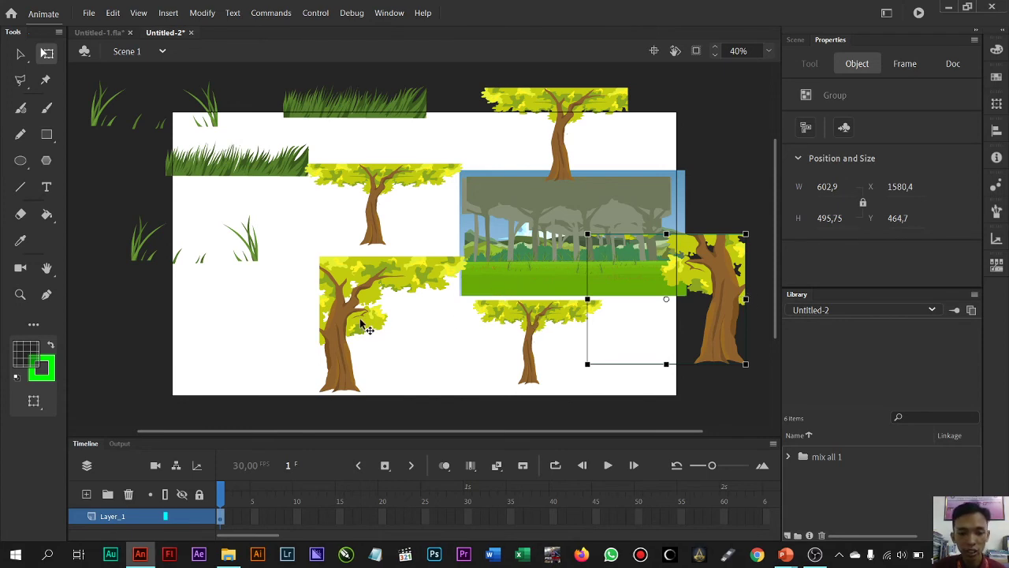
{"action": "left_click_drag", "start_coordinate": [365, 326], "coordinate": [280, 350]}
- Move the green ground, the grey tree silhouettes and the small grass tufts off the sky background as separate pieces
{"action": "left_click_drag", "start_coordinate": [513, 279], "coordinate": [389, 377]}
{"action": "left_click_drag", "start_coordinate": [554, 227], "coordinate": [458, 118]}
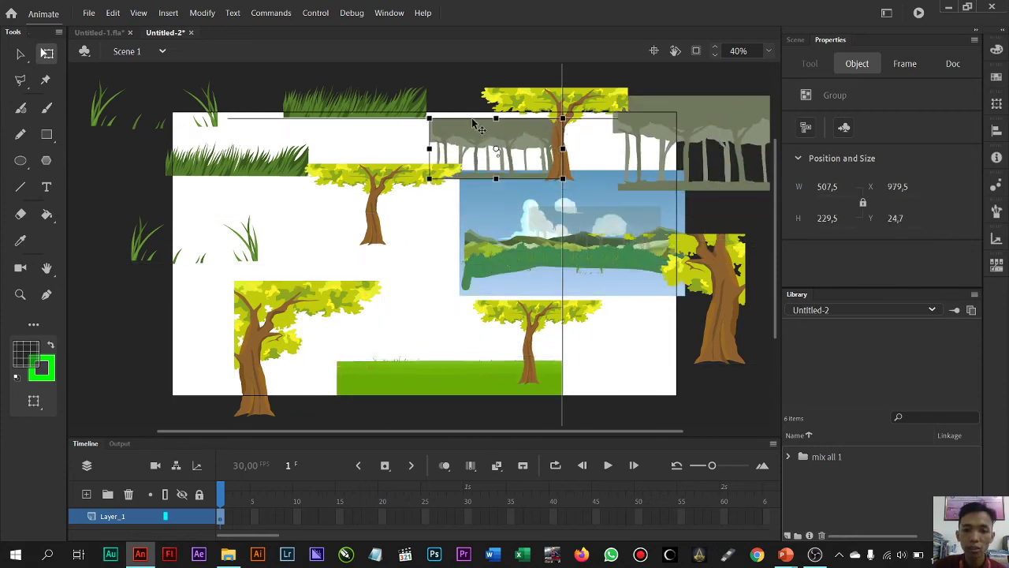
{"action": "left_click_drag", "start_coordinate": [516, 264], "coordinate": [446, 201]}
{"action": "left_click_drag", "start_coordinate": [521, 262], "coordinate": [385, 325]}
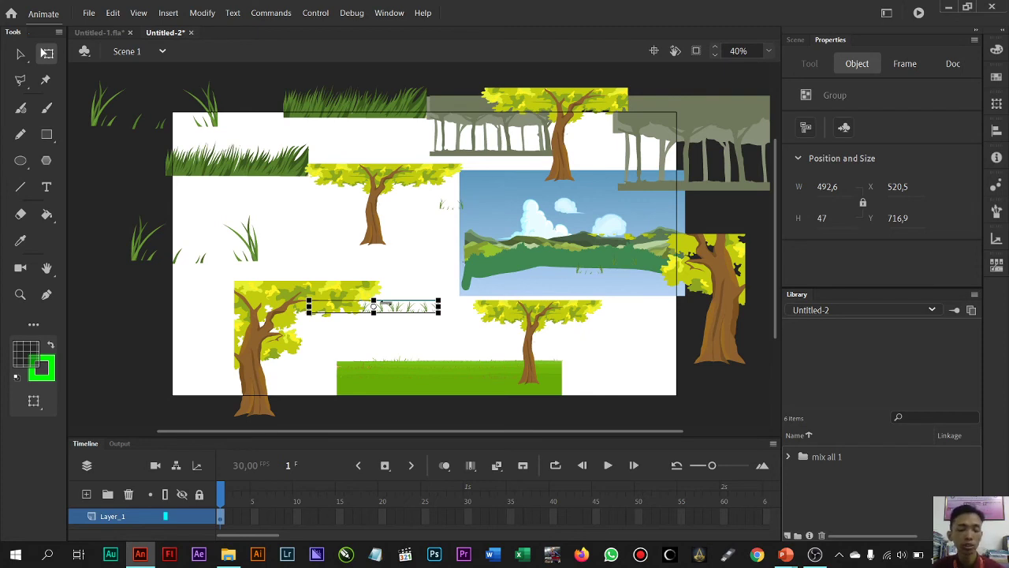
- Move the large tree with the cropped crown into the stage's lower-left corner
{"action": "left_click", "coordinate": [269, 338]}
{"action": "left_click_drag", "start_coordinate": [284, 315], "coordinate": [238, 294]}
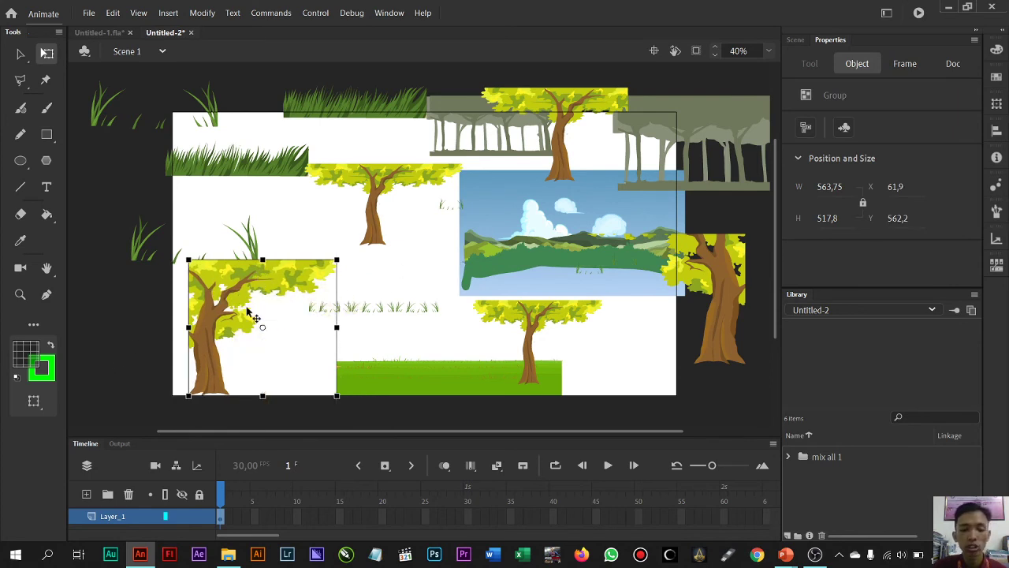
{"action": "left_click", "coordinate": [404, 254]}
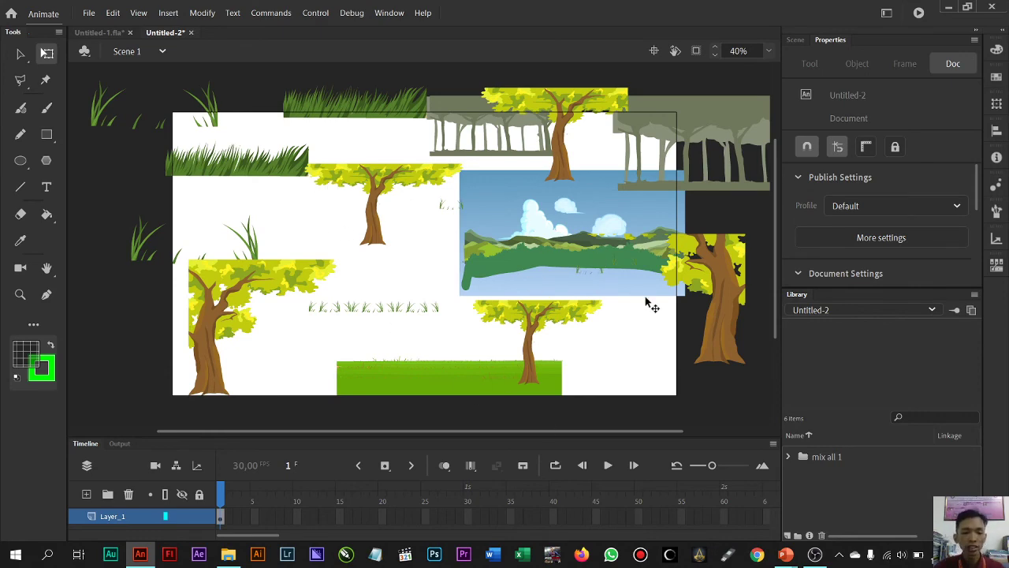
{"action": "left_click", "coordinate": [105, 34]}
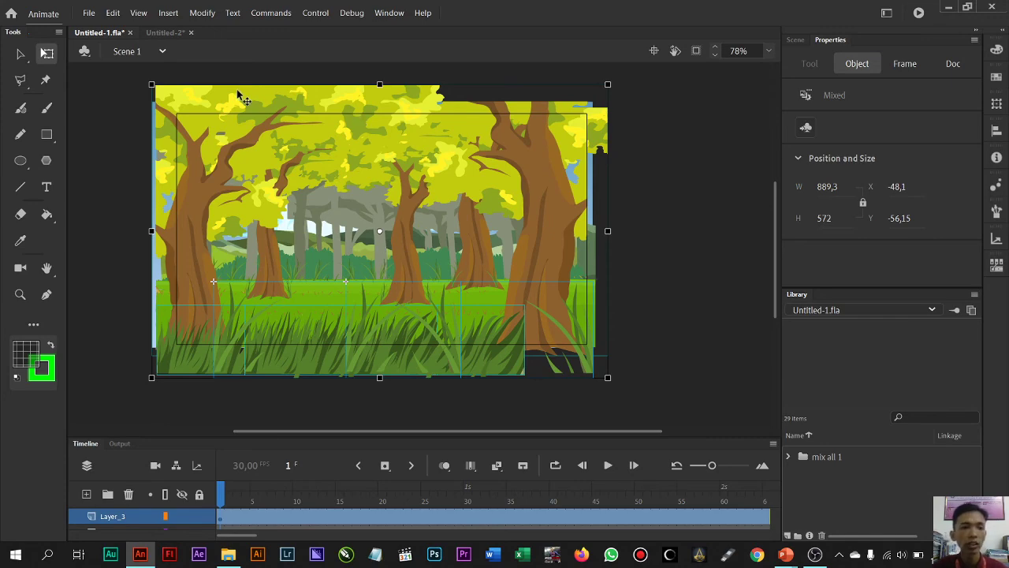
{"action": "left_click", "coordinate": [163, 34]}
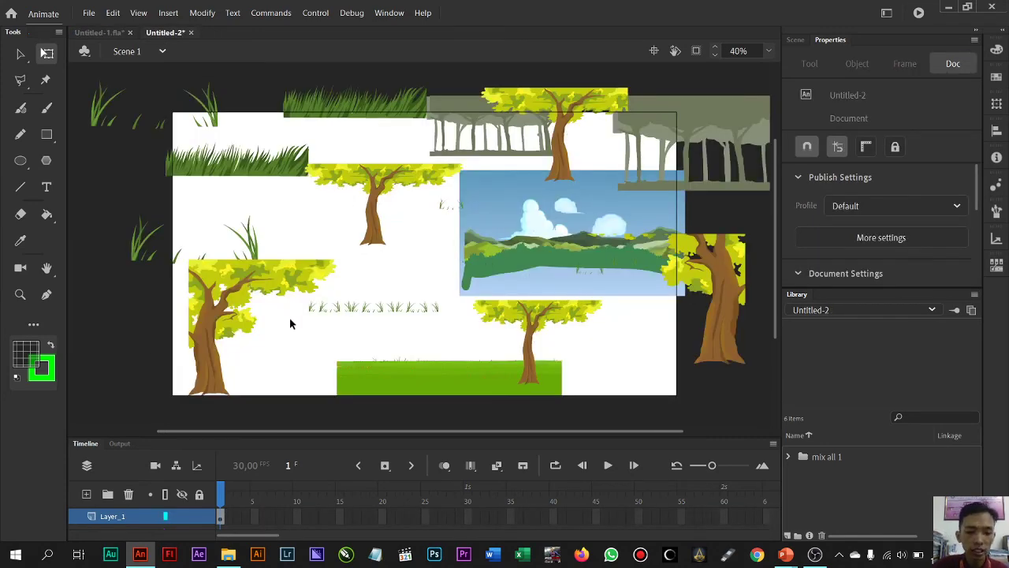
{"action": "scroll", "coordinate": [217, 352], "scroll_direction": "down", "scroll_amount": 3}
{"action": "scroll", "coordinate": [215, 351], "scroll_direction": "up", "scroll_amount": 3}
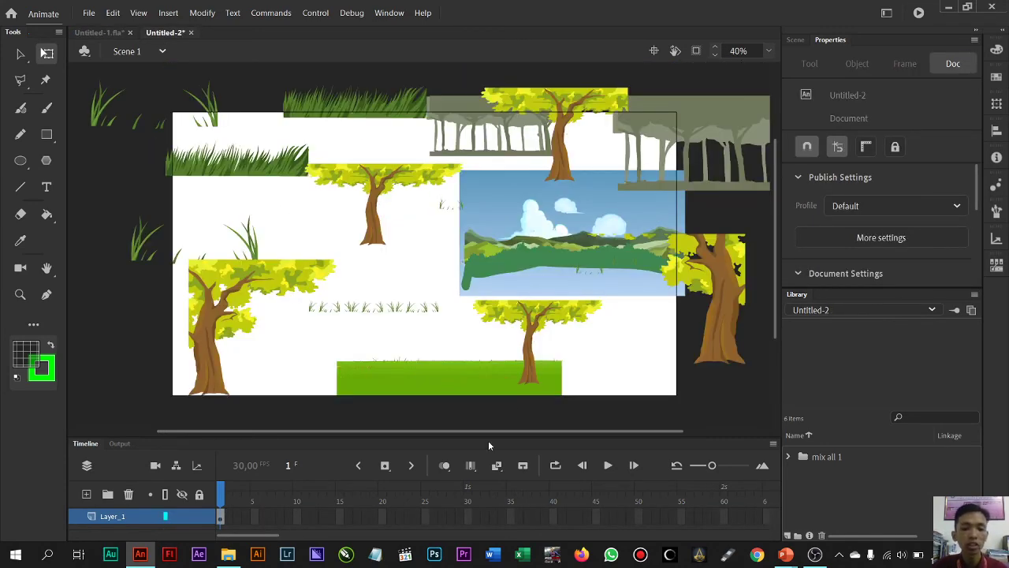
- Move the small tree off the green ground to beside the similar tree in the upper-left part of the stage
{"action": "left_click_drag", "start_coordinate": [534, 361], "coordinate": [322, 229]}
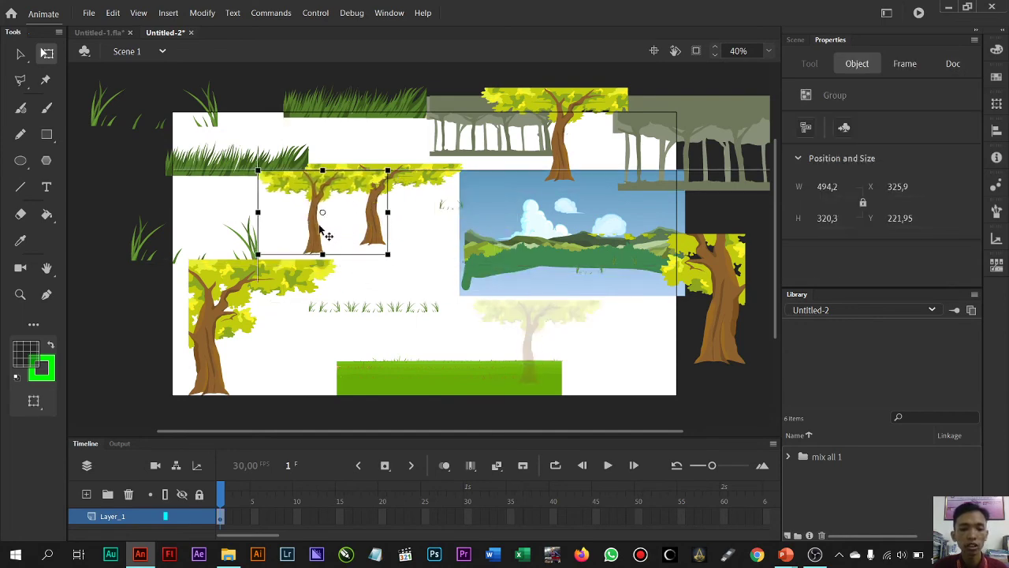
{"action": "scroll", "coordinate": [423, 326], "scroll_direction": "down", "scroll_amount": 3}
{"action": "key", "text": "ctrl+equal"}
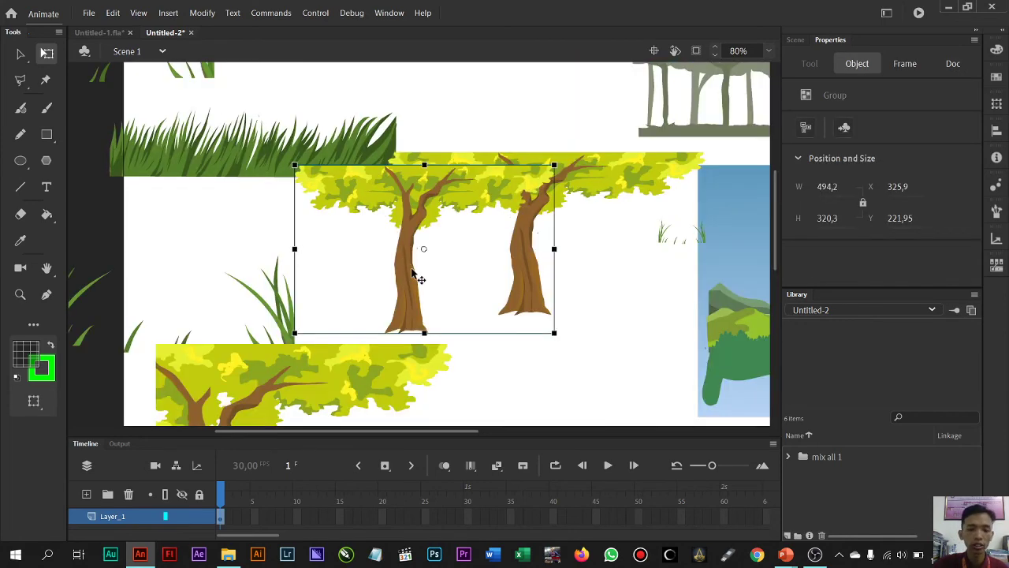
- Move the green ground to about X 610, Y 885 near the stage's lower edge
{"action": "scroll", "coordinate": [411, 272], "scroll_direction": "down", "scroll_amount": 3}
{"action": "scroll", "coordinate": [544, 337], "scroll_direction": "down", "scroll_amount": 3}
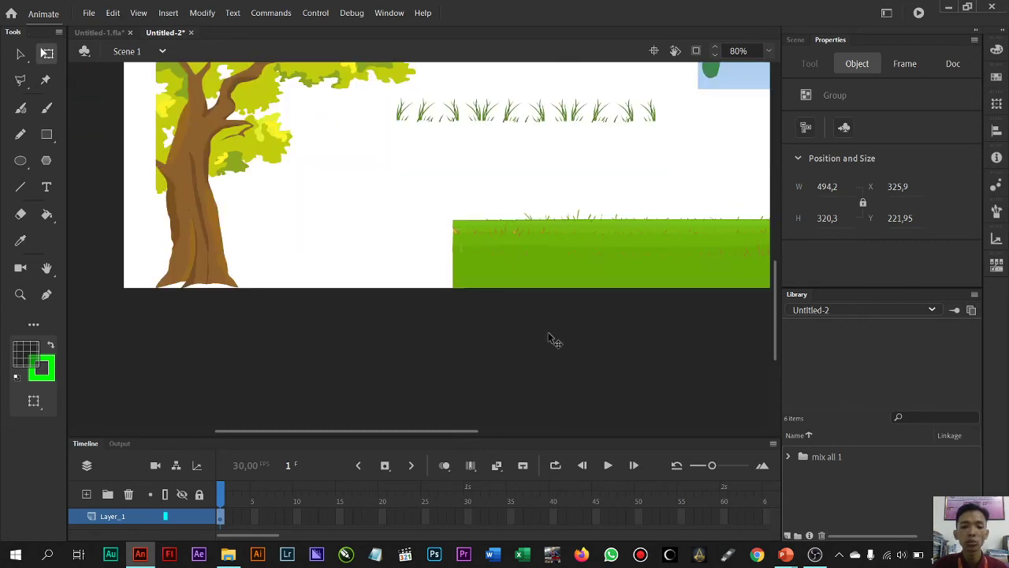
{"action": "left_click_drag", "start_coordinate": [519, 256], "coordinate": [387, 238]}
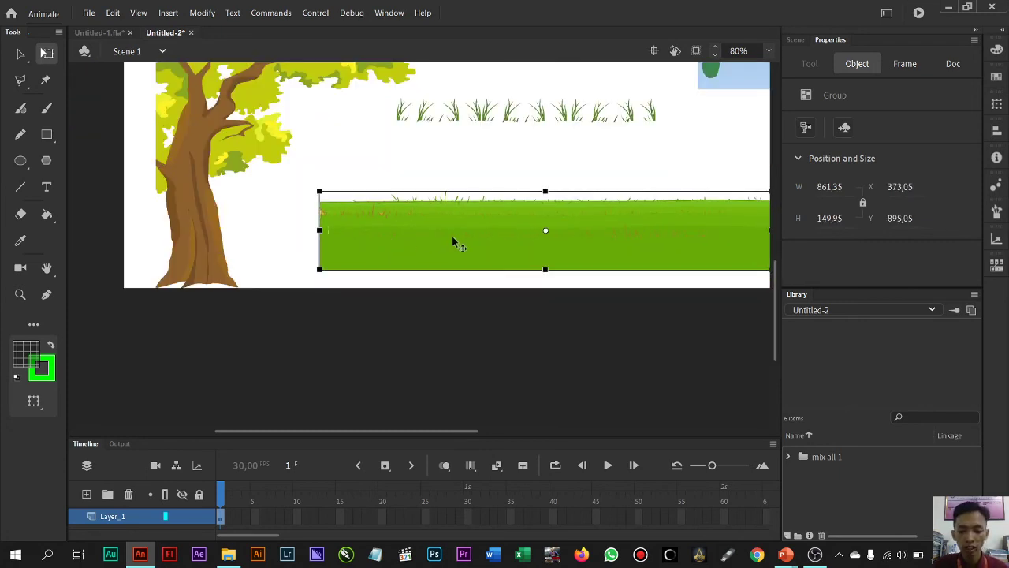
{"action": "key", "text": "ctrl+equal"}
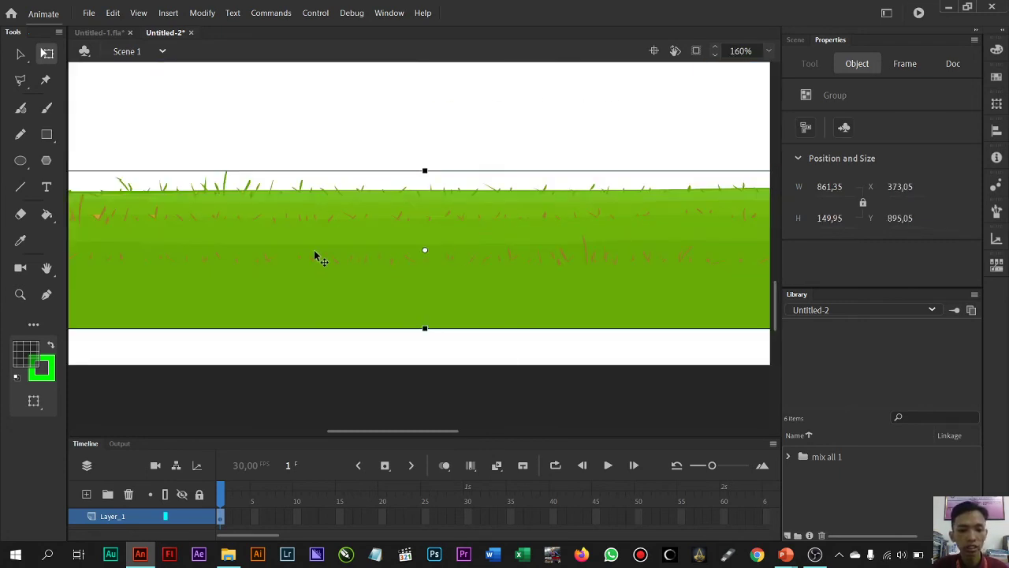
{"action": "left_click_drag", "start_coordinate": [314, 257], "coordinate": [558, 244]}
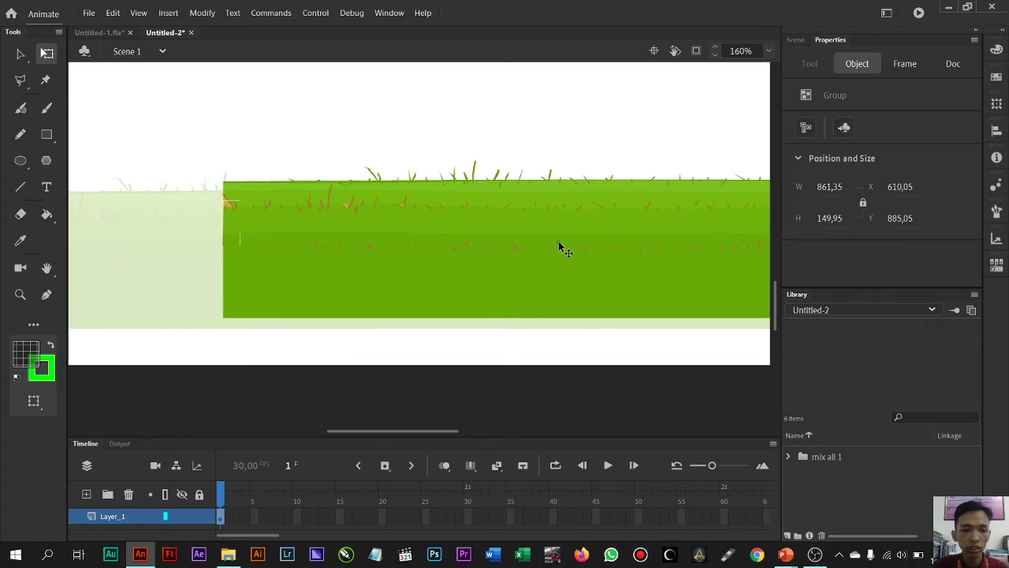
- Try to pull the darker lower band of the green ground downward as a separate shape inside its nested groups, and undo it
{"action": "double_click", "coordinate": [313, 269]}
{"action": "left_click", "coordinate": [269, 251]}
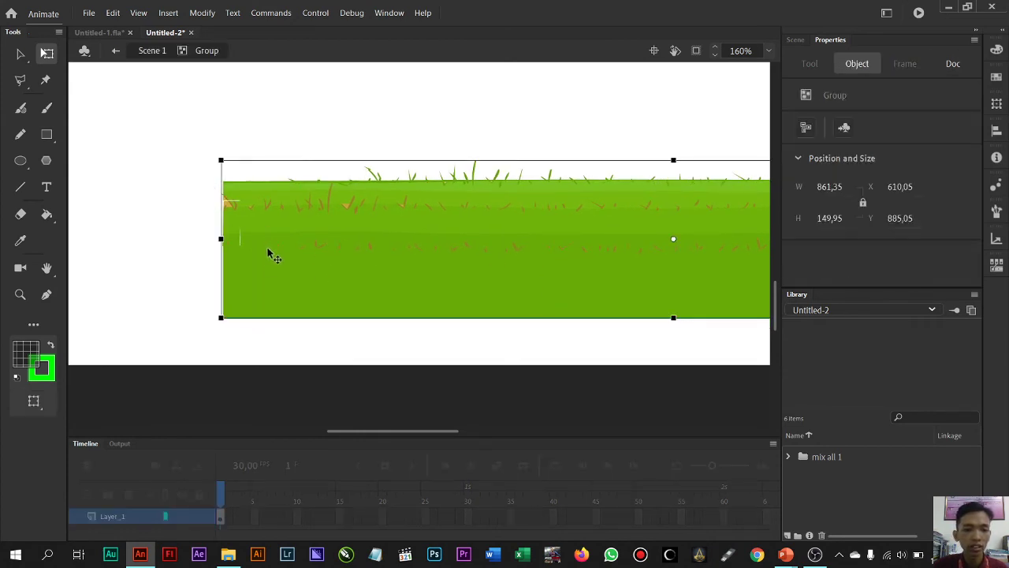
{"action": "double_click", "coordinate": [266, 264]}
{"action": "left_click", "coordinate": [264, 262]}
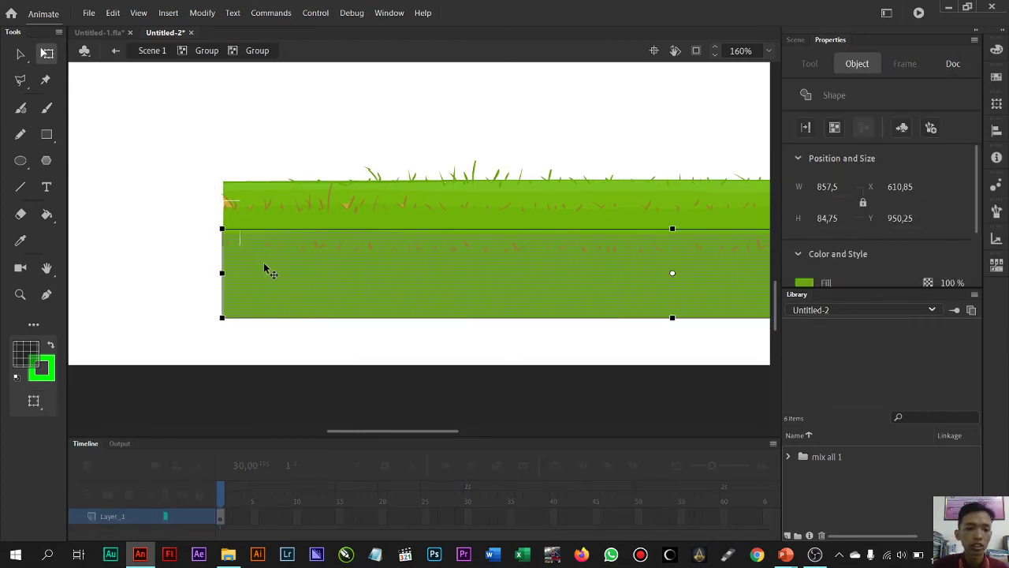
{"action": "left_click", "coordinate": [187, 233]}
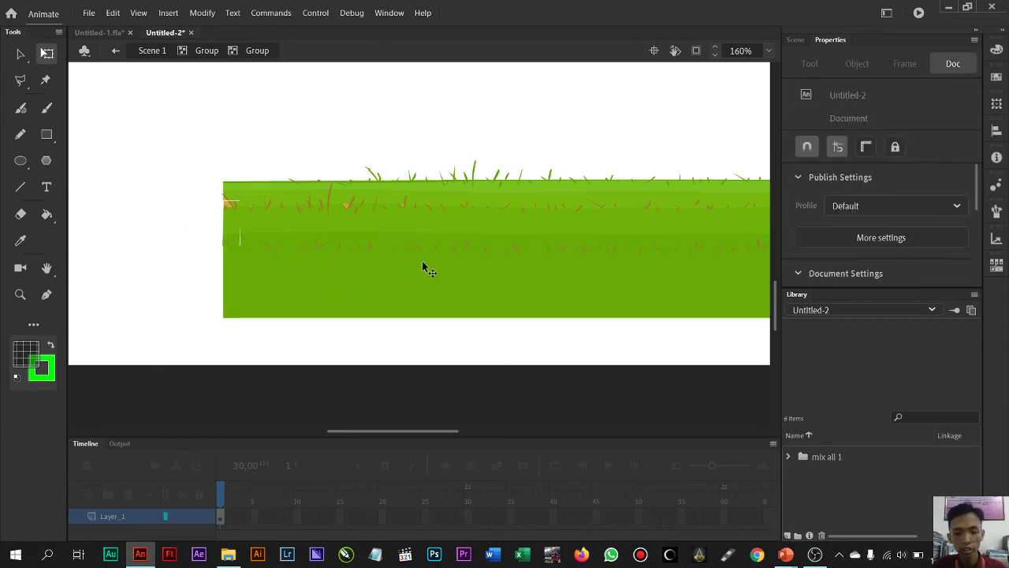
{"action": "left_click_drag", "start_coordinate": [402, 272], "coordinate": [396, 301]}
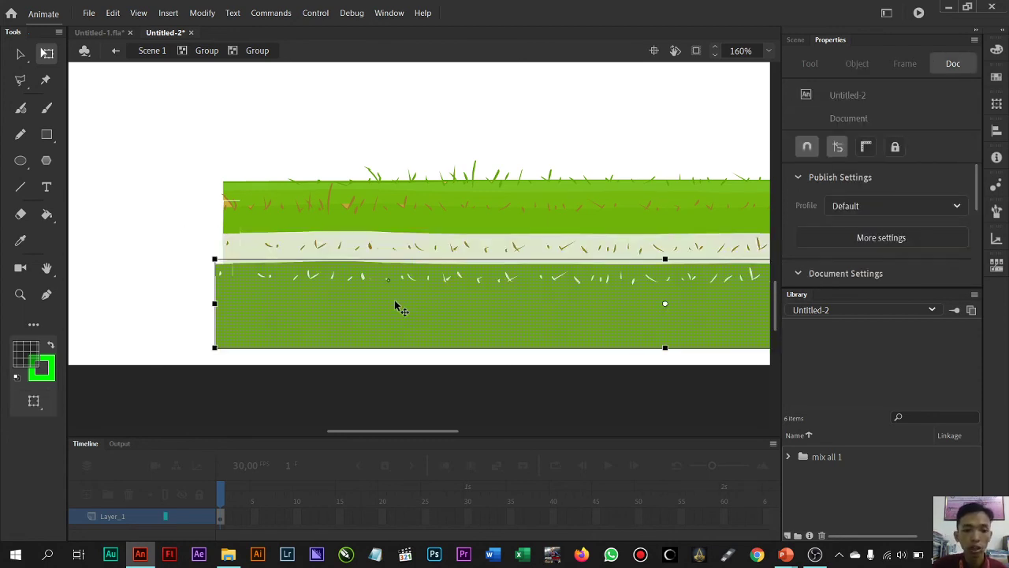
{"action": "left_click", "coordinate": [408, 228]}
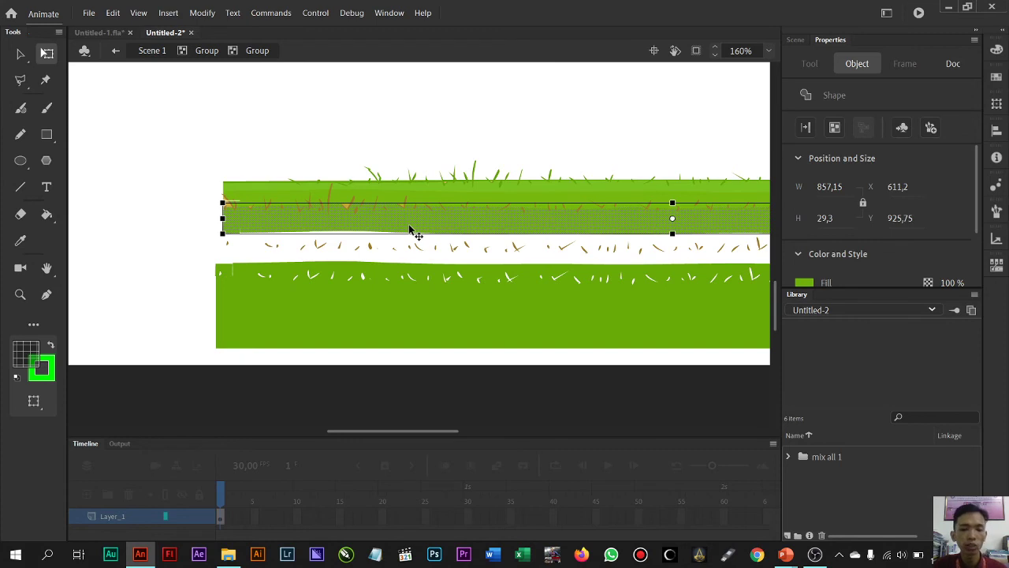
{"action": "key", "text": "ctrl+z"}
{"action": "key", "text": "ctrl+z"}
{"action": "left_click", "coordinate": [378, 117]}
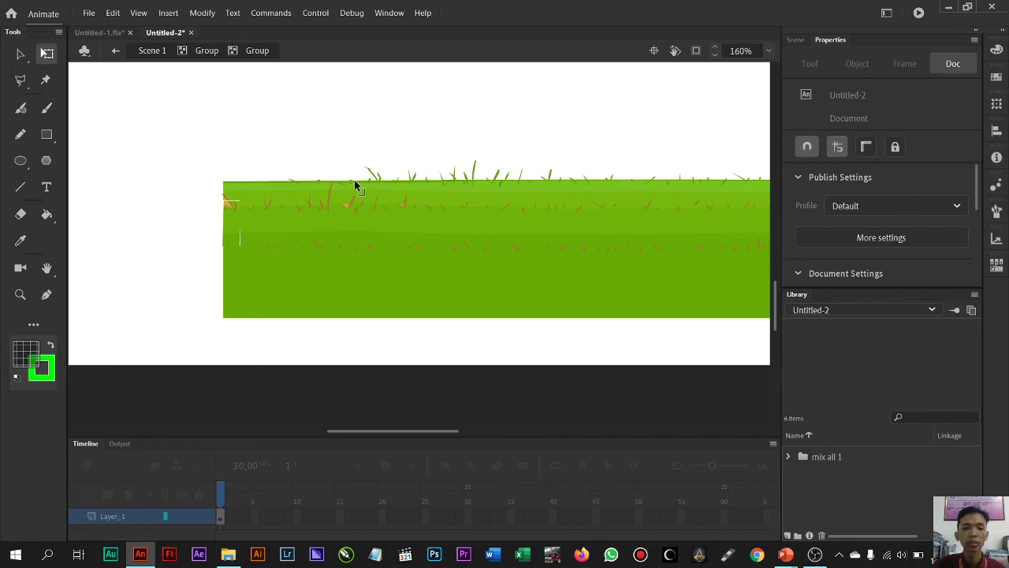
- Try to recolour all the ground's shapes with a single bright green fill, and undo the colour change
{"action": "scroll", "coordinate": [356, 186], "scroll_direction": "up", "scroll_amount": 3}
{"action": "scroll", "coordinate": [345, 264], "scroll_direction": "down", "scroll_amount": 3}
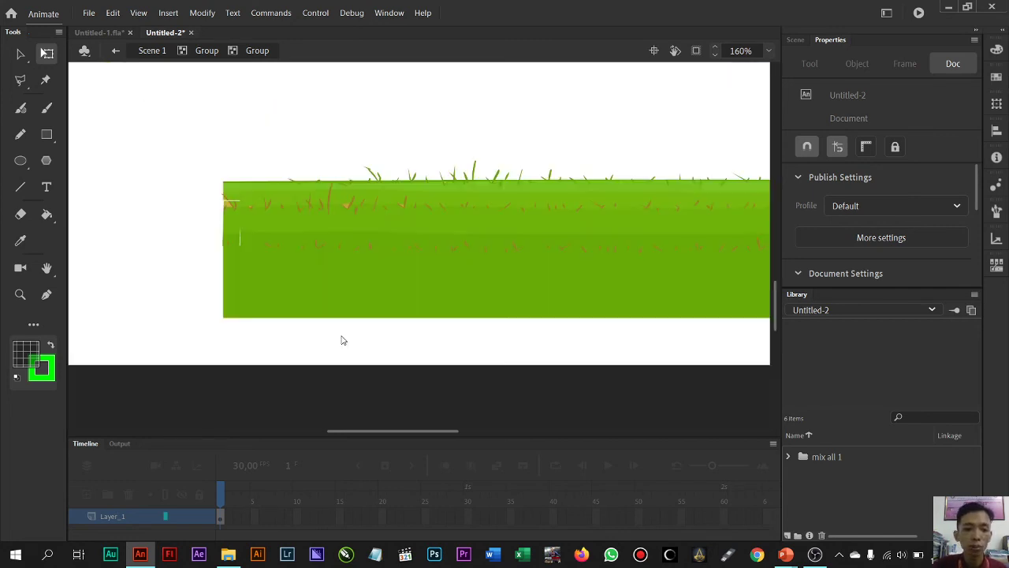
{"action": "left_click", "coordinate": [650, 243]}
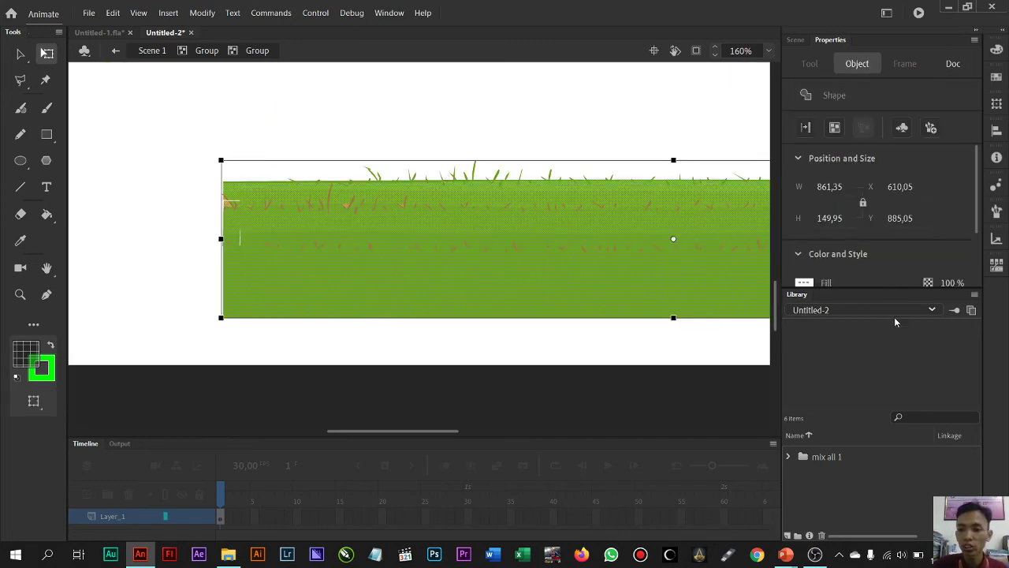
{"action": "left_click", "coordinate": [805, 284]}
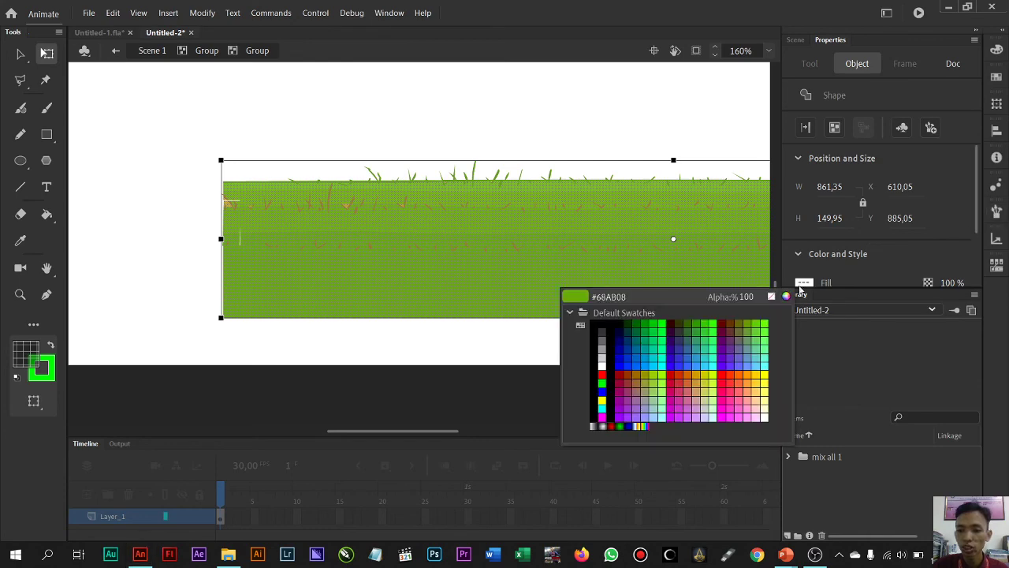
{"action": "left_click", "coordinate": [631, 335]}
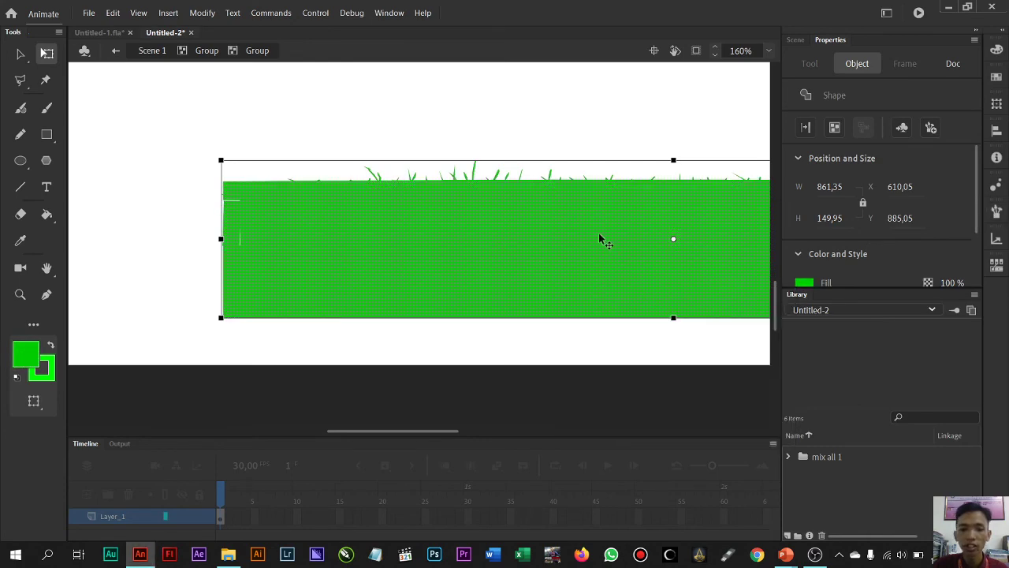
{"action": "left_click", "coordinate": [548, 137]}
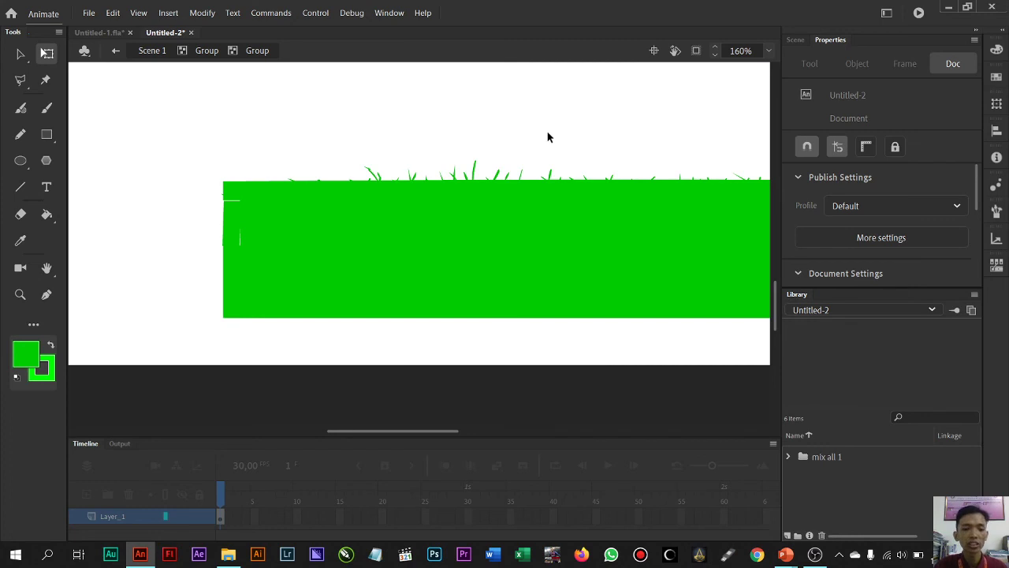
{"action": "key", "text": "ctrl+a"}
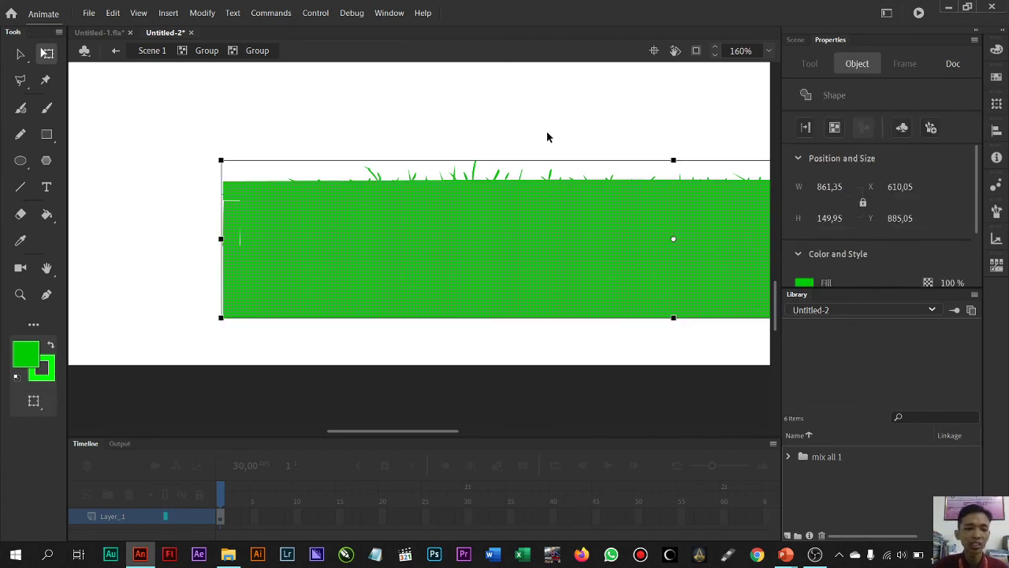
{"action": "key", "text": "ctrl+z"}
{"action": "left_click", "coordinate": [532, 120]}
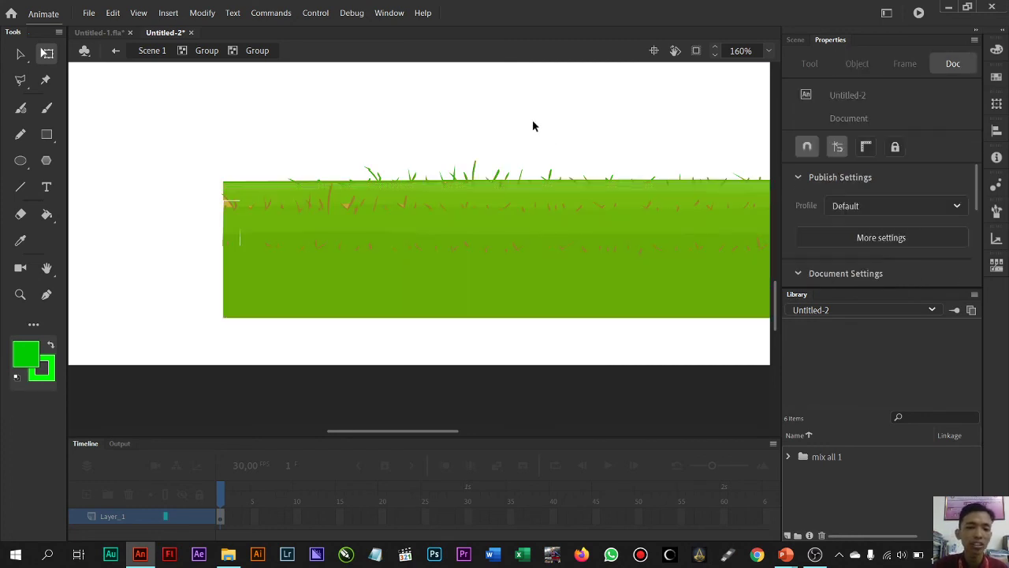
- Return to Scene 1 and review all the separated forest pieces on the stage
{"action": "left_click", "coordinate": [141, 51]}
{"action": "scroll", "coordinate": [349, 214], "scroll_direction": "down", "scroll_amount": 2}
{"action": "scroll", "coordinate": [347, 208], "scroll_direction": "up", "scroll_amount": 2}
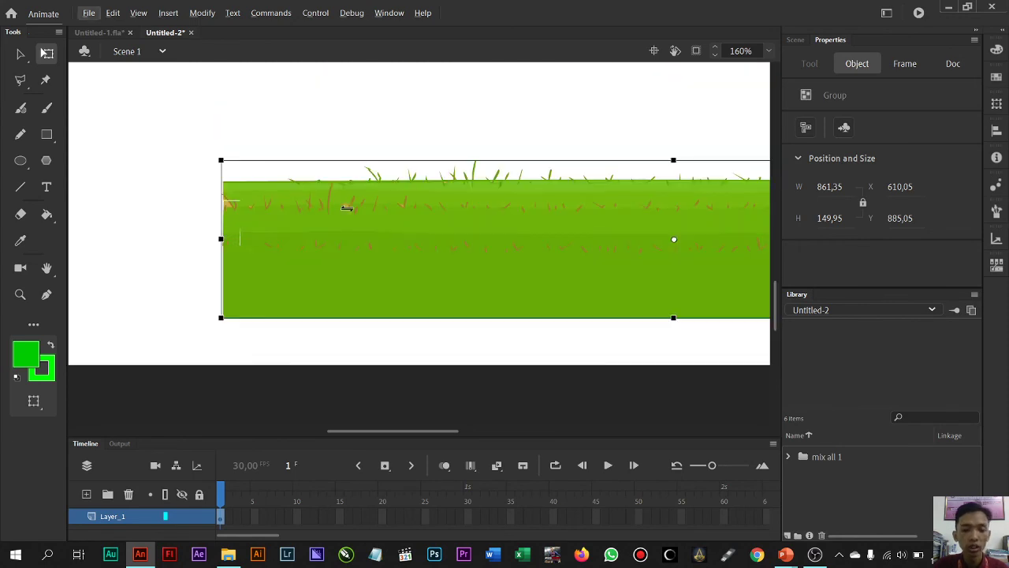
{"action": "scroll", "coordinate": [347, 213], "scroll_direction": "down", "scroll_amount": 5}
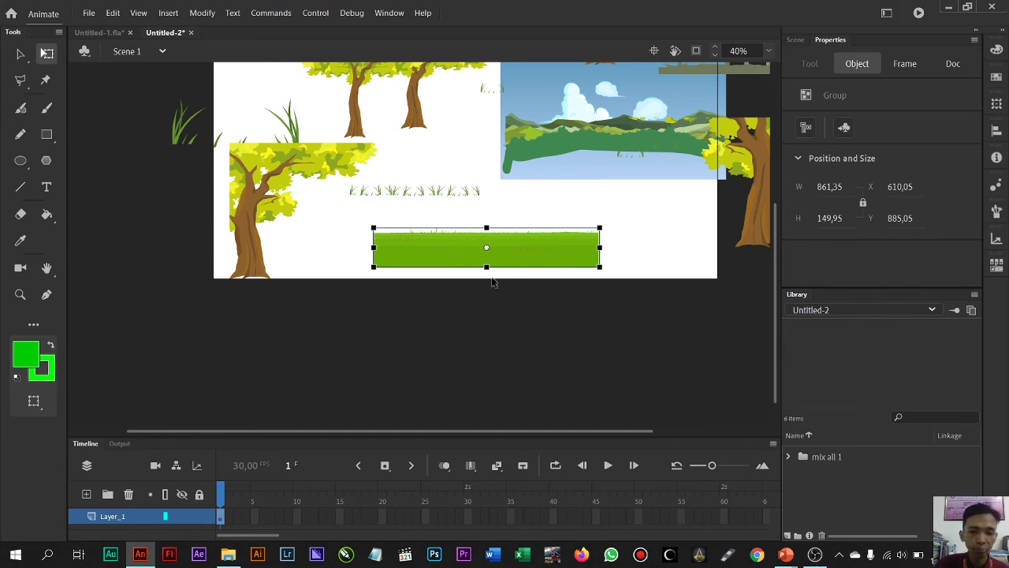
{"action": "scroll", "coordinate": [476, 214], "scroll_direction": "up", "scroll_amount": 3}
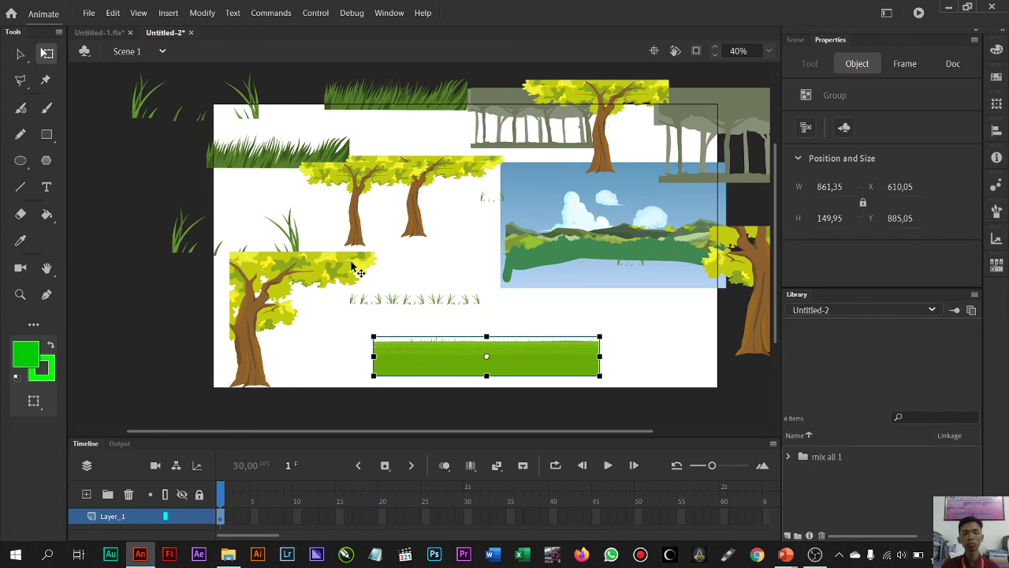
- Switch to Untitled-1.fla and bring the small karakter copy 6 figure into the forest scene, just beside the middle tree
{"action": "left_click", "coordinate": [95, 32]}
{"action": "left_click", "coordinate": [631, 215]}
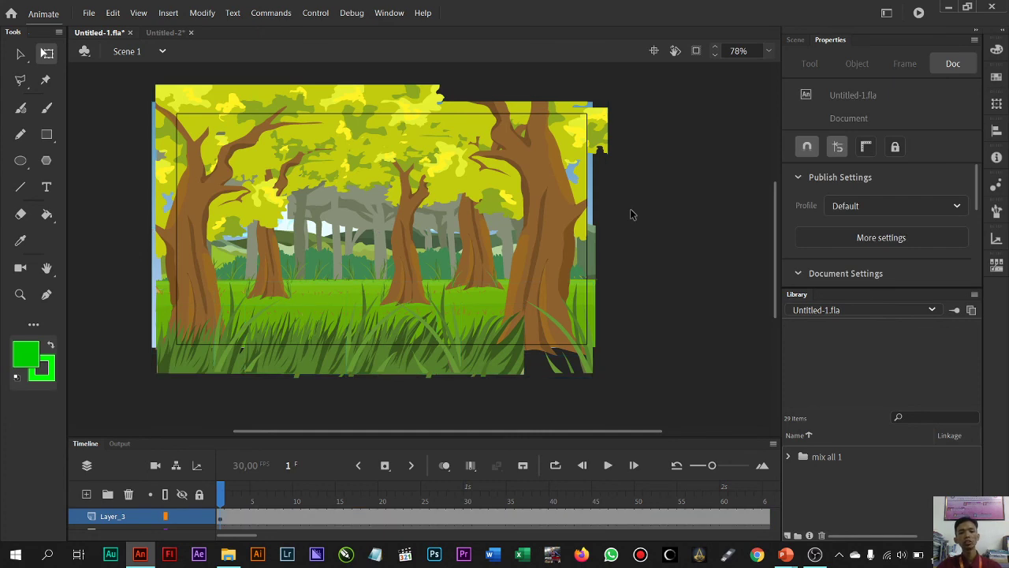
{"action": "key", "text": "ctrl+v"}
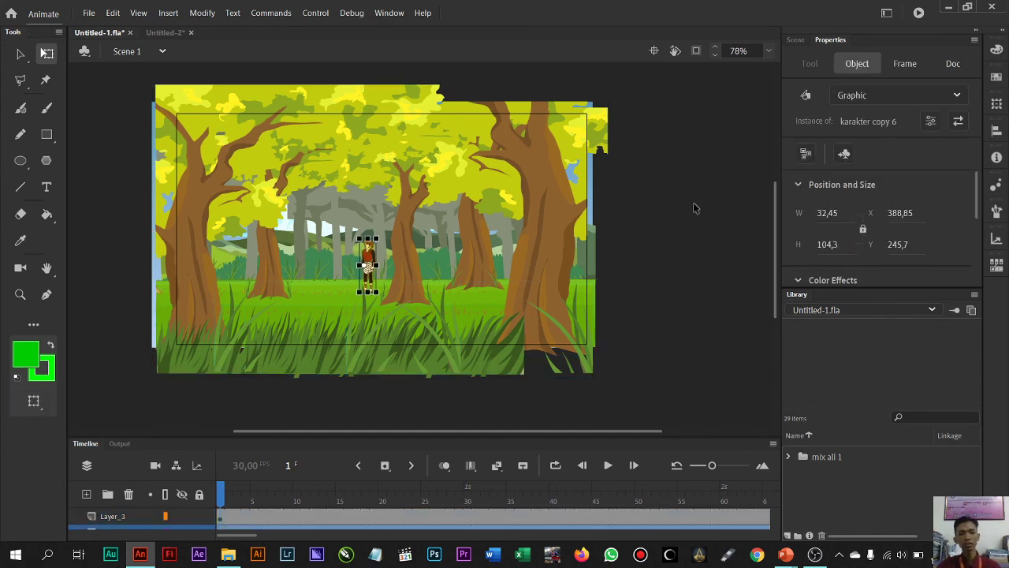
{"action": "left_click", "coordinate": [727, 207]}
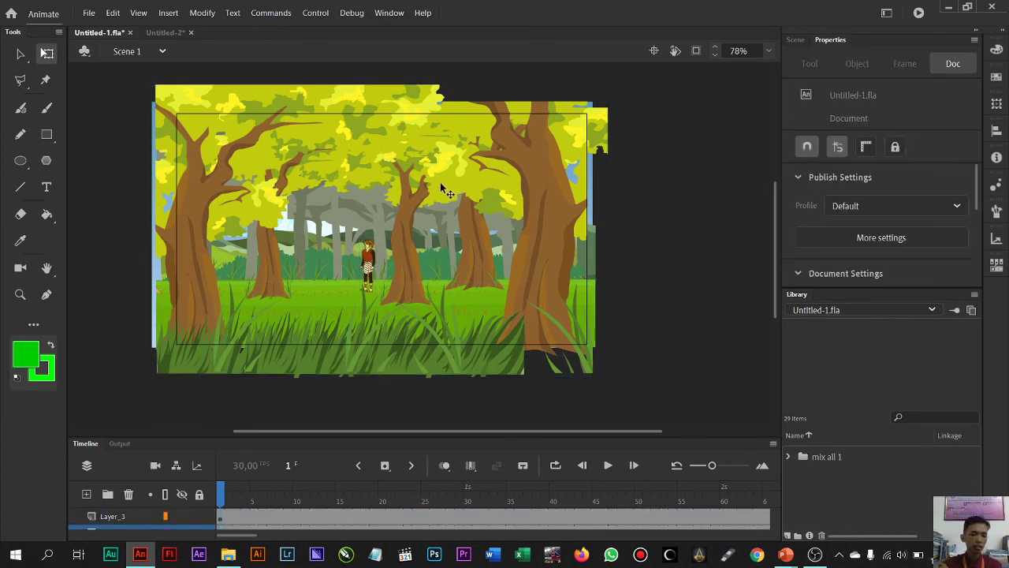
- Try to enlarge the character to about 210 by 673 and reposition it over the forest, and undo the changes
{"action": "left_click", "coordinate": [353, 346]}
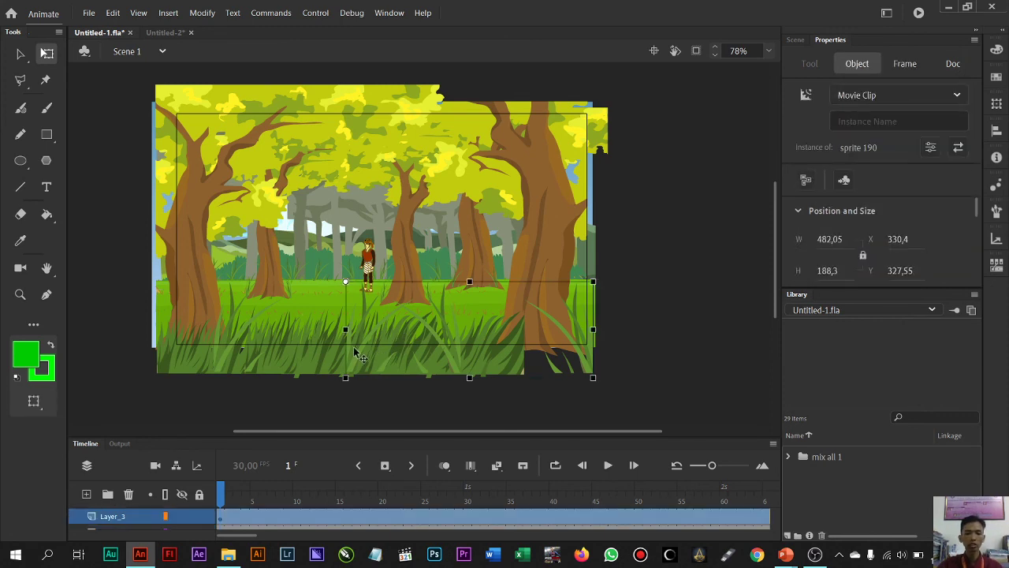
{"action": "left_click", "coordinate": [370, 261]}
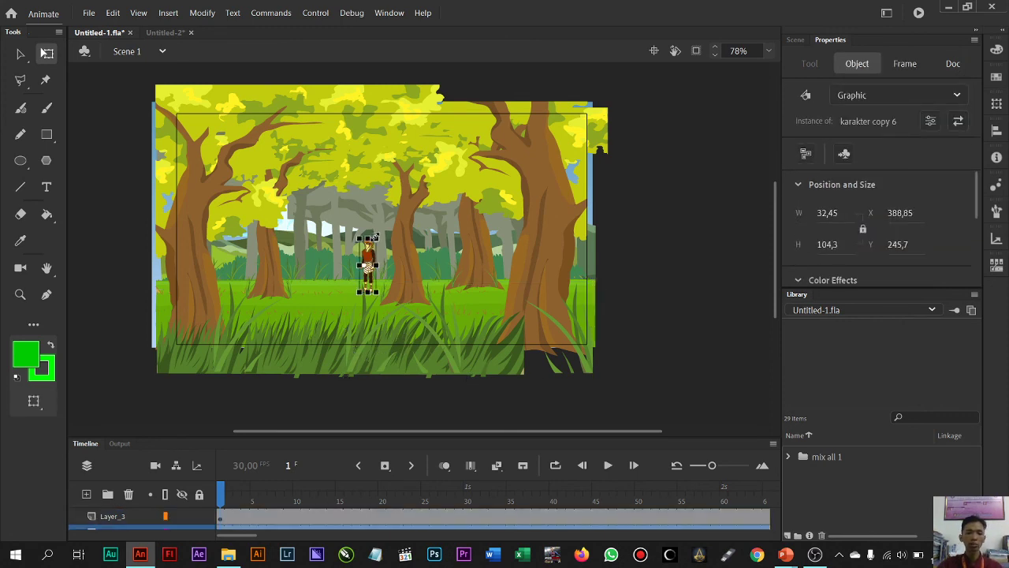
{"action": "left_click_drag", "start_coordinate": [377, 235], "coordinate": [491, 89]}
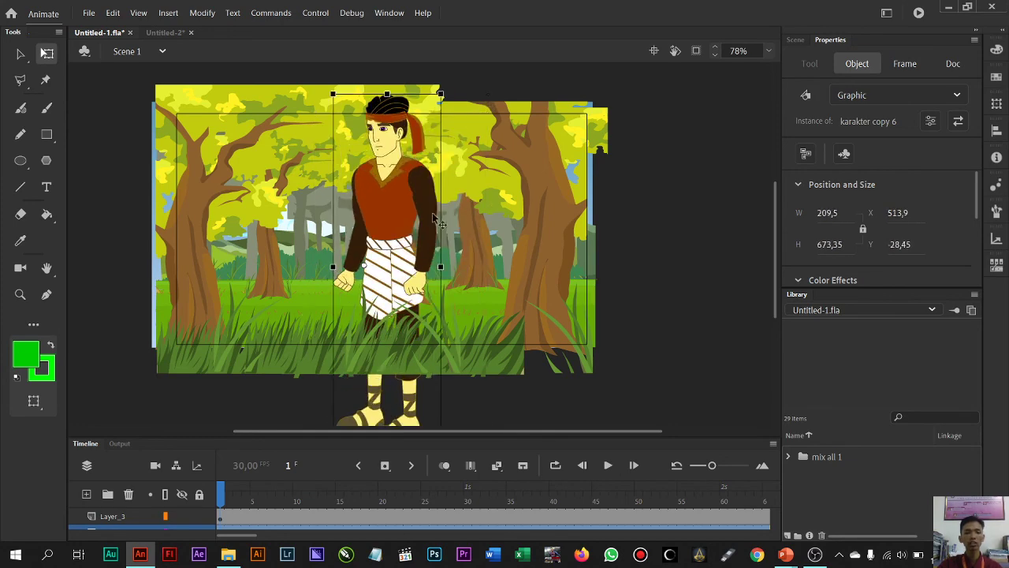
{"action": "left_click_drag", "start_coordinate": [401, 221], "coordinate": [384, 203]}
{"action": "key", "text": "ctrl+z"}
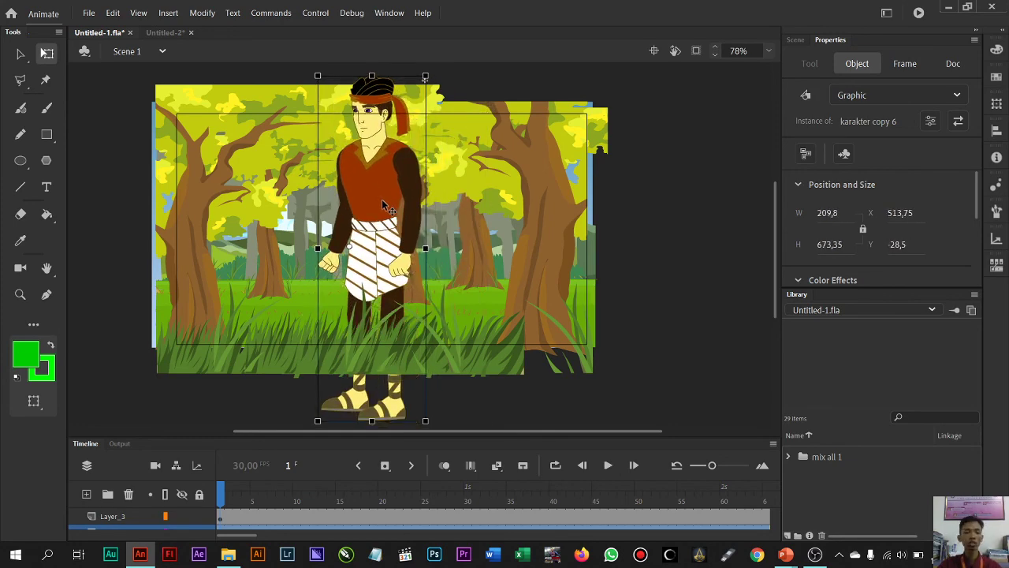
{"action": "key", "text": "ctrl+z"}
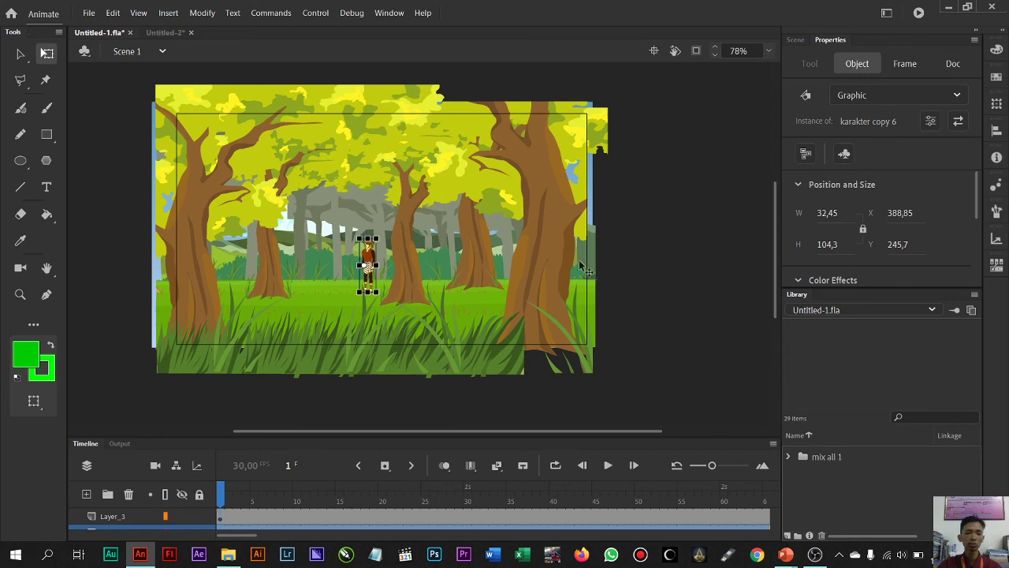
{"action": "left_click", "coordinate": [620, 293]}
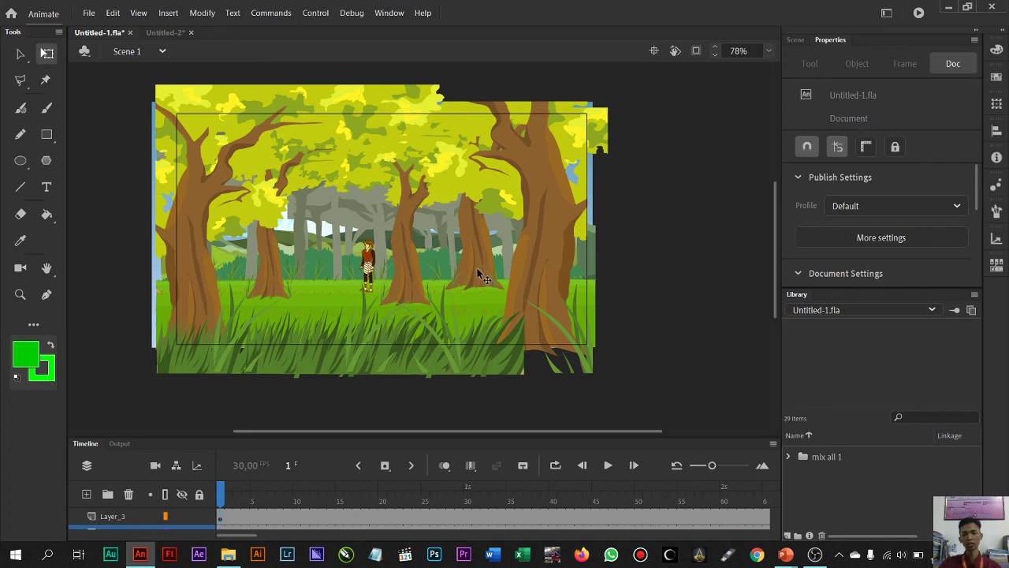
- Copy the middle tree group from inside the forest background's nested groups and return to Scene 1
{"action": "left_click", "coordinate": [405, 257]}
{"action": "mouse_move", "coordinate": [412, 269]}
{"action": "left_mouse_down"}
{"action": "mouse_move", "coordinate": [388, 276]}
{"action": "mouse_move", "coordinate": [412, 279]}
{"action": "left_mouse_up"}
{"action": "double_click", "coordinate": [404, 279]}
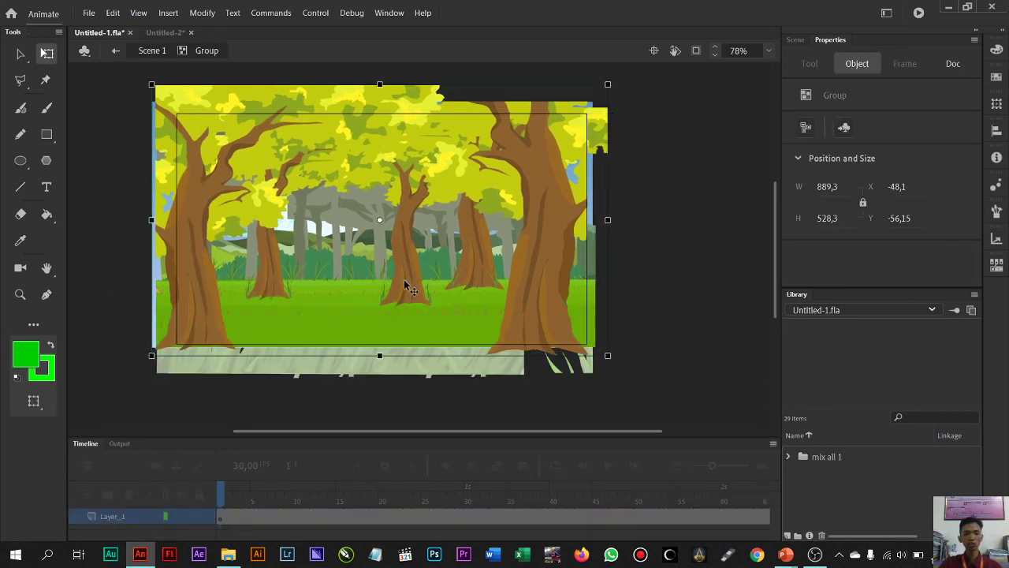
{"action": "double_click", "coordinate": [404, 279]}
{"action": "left_click", "coordinate": [403, 279]}
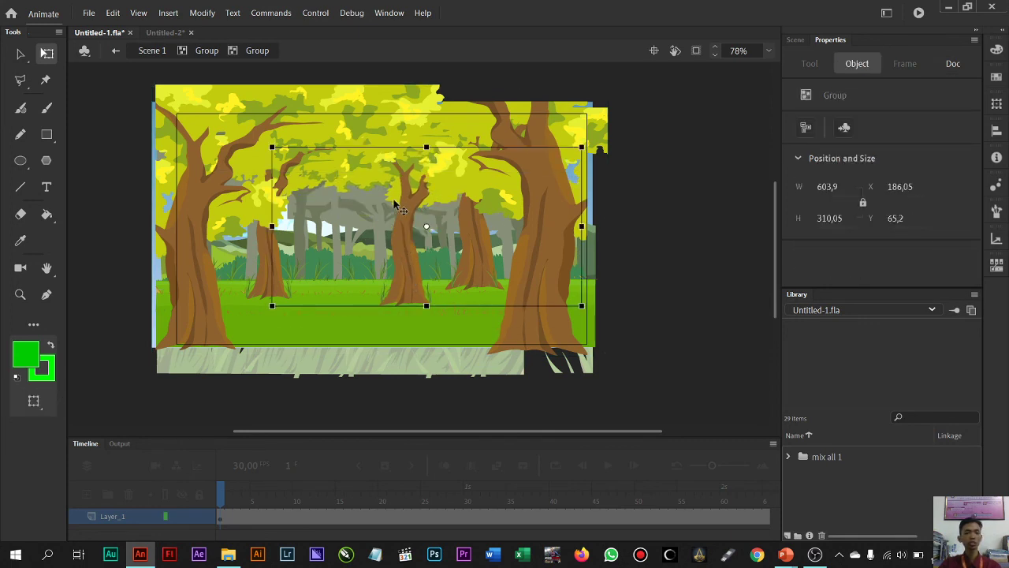
{"action": "left_click", "coordinate": [149, 51]}
- Add a new layer above Layer_2 and place the tree copy on it at about X 75, Y 81
{"action": "left_click", "coordinate": [403, 298]}
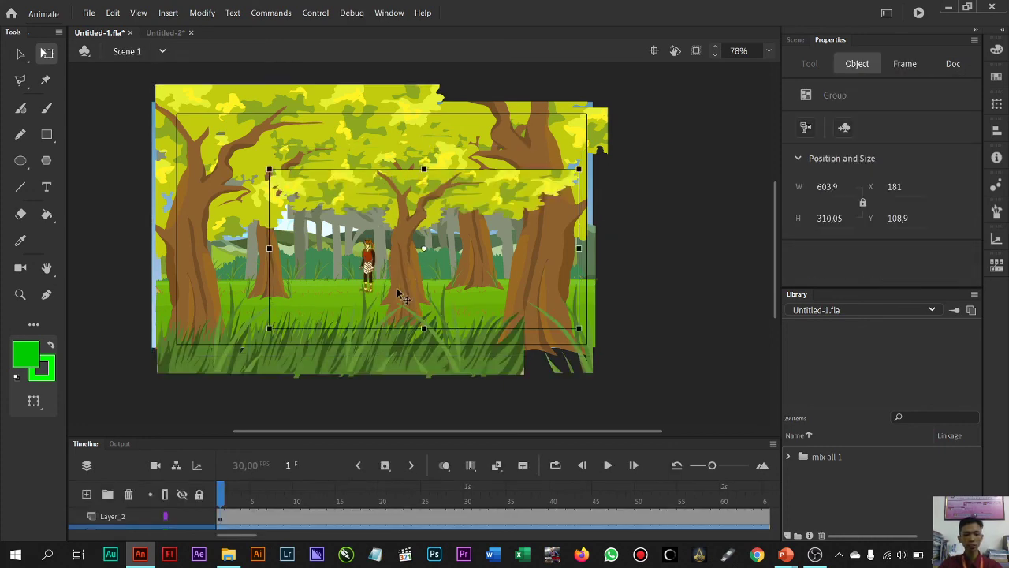
{"action": "left_click_drag", "start_coordinate": [404, 303], "coordinate": [379, 291]}
{"action": "left_click", "coordinate": [92, 514]}
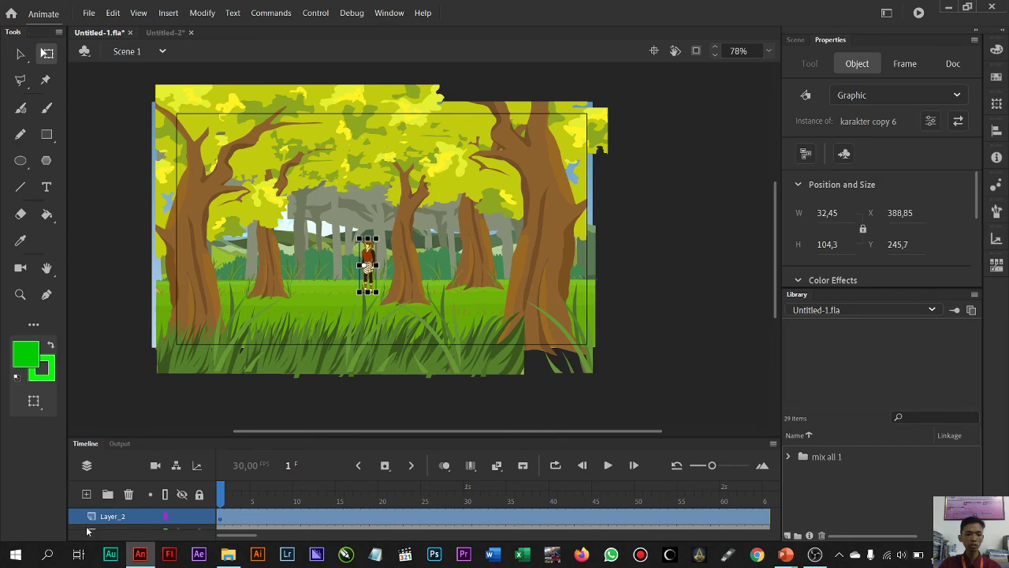
{"action": "left_click", "coordinate": [87, 494]}
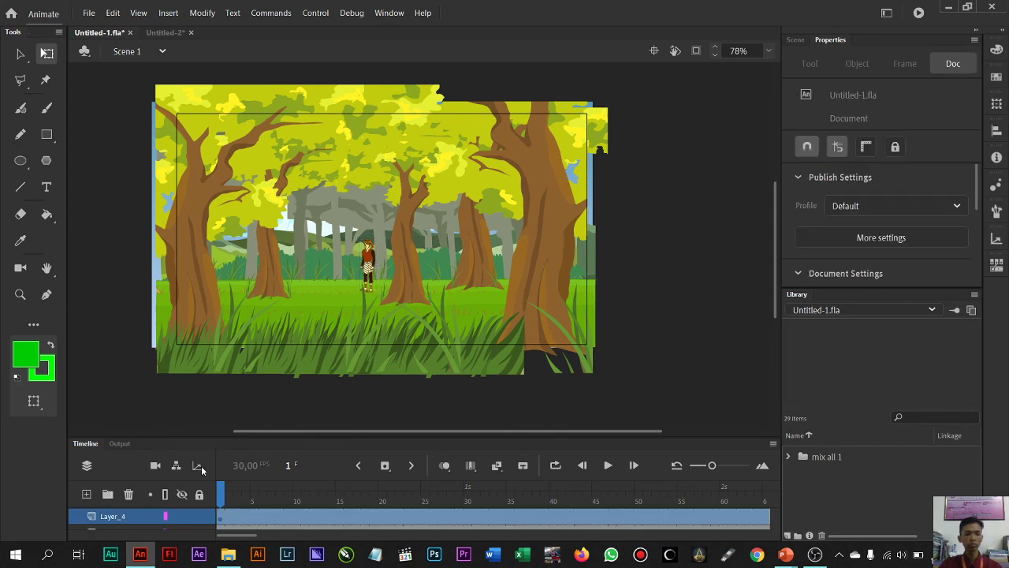
{"action": "left_click", "coordinate": [386, 324]}
{"action": "left_click_drag", "start_coordinate": [410, 279], "coordinate": [363, 250]}
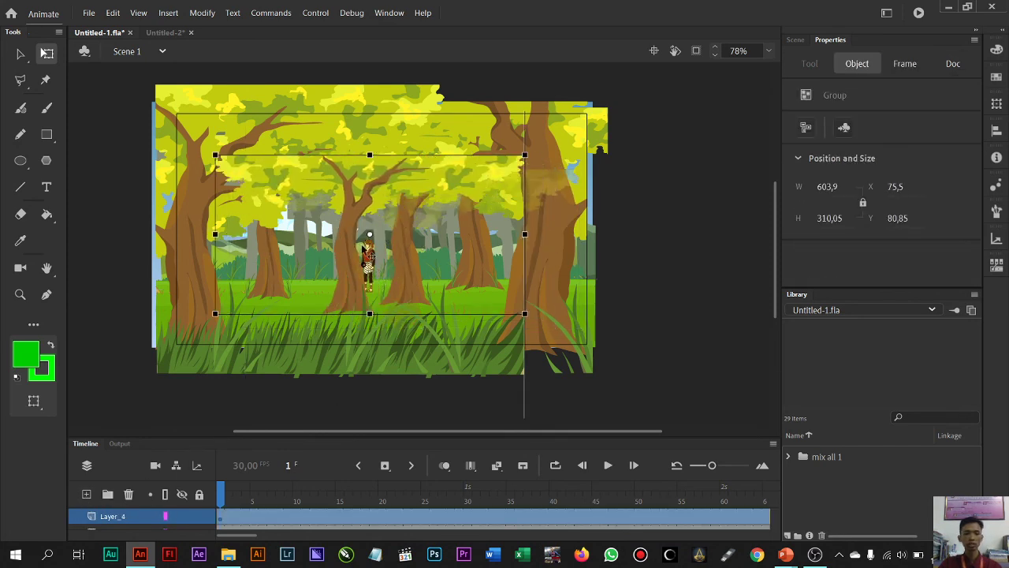
- Shift the character horizontally behind the copied tree and out on its left side to X 297,85
{"action": "left_click", "coordinate": [380, 270]}
{"action": "key", "text": "Left"}
{"action": "key", "text": "Left"}
{"action": "key", "text": "Left"}
{"action": "key", "text": "Left"}
{"action": "key", "text": "Left"}
{"action": "key", "text": "Left"}
{"action": "key", "text": "Left"}
{"action": "key", "text": "Left"}
{"action": "key", "text": "Left"}
{"action": "key", "text": "Left"}
{"action": "key", "text": "Left"}
{"action": "key", "text": "Left"}
{"action": "key", "text": "Left"}
{"action": "key", "text": "Left"}
{"action": "key", "text": "Left"}
{"action": "key", "text": "Left"}
{"action": "key", "text": "Left"}
{"action": "key", "text": "Left"}
{"action": "key", "text": "Left"}
{"action": "key", "text": "Left"}
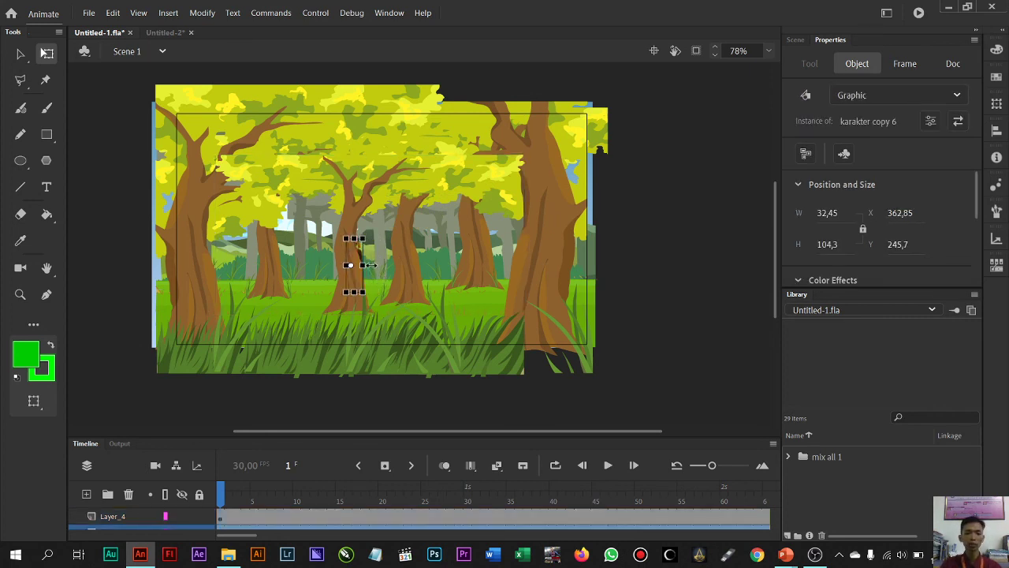
{"action": "key", "text": "Left"}
{"action": "key", "text": "Left"}
{"action": "key", "text": "Left"}
{"action": "key", "text": "Left"}
{"action": "key", "text": "Left"}
{"action": "key", "text": "Left"}
{"action": "key", "text": "Left"}
{"action": "key", "text": "Left"}
{"action": "key", "text": "Left"}
{"action": "key", "text": "Left"}
{"action": "key", "text": "Left"}
{"action": "key", "text": "Left"}
{"action": "key", "text": "Left"}
{"action": "key", "text": "Left"}
{"action": "key", "text": "Left"}
{"action": "key", "text": "Left"}
{"action": "key", "text": "Left"}
{"action": "key", "text": "Left"}
{"action": "key", "text": "Left"}
{"action": "key", "text": "Left"}
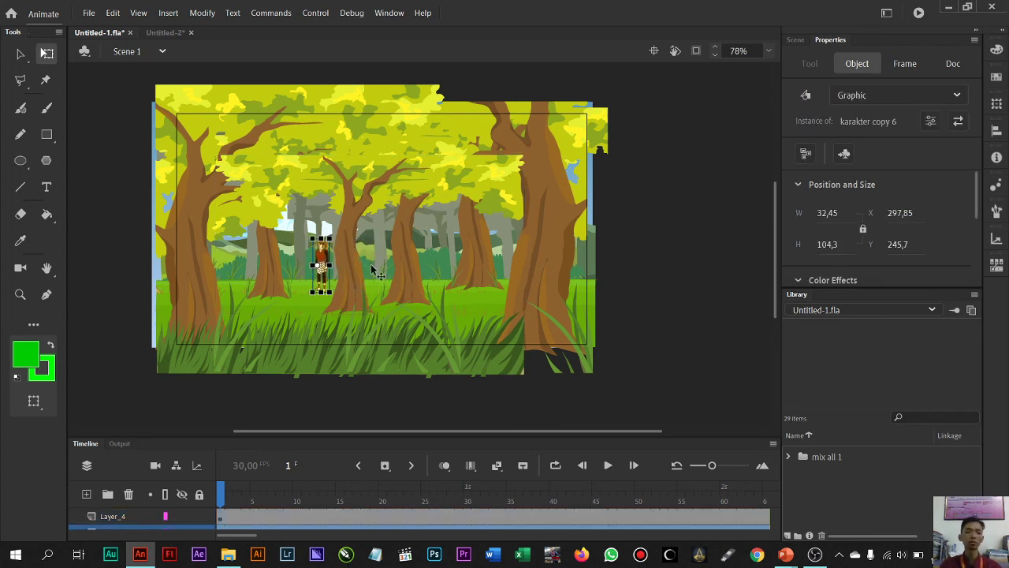
{"action": "left_click", "coordinate": [678, 212]}
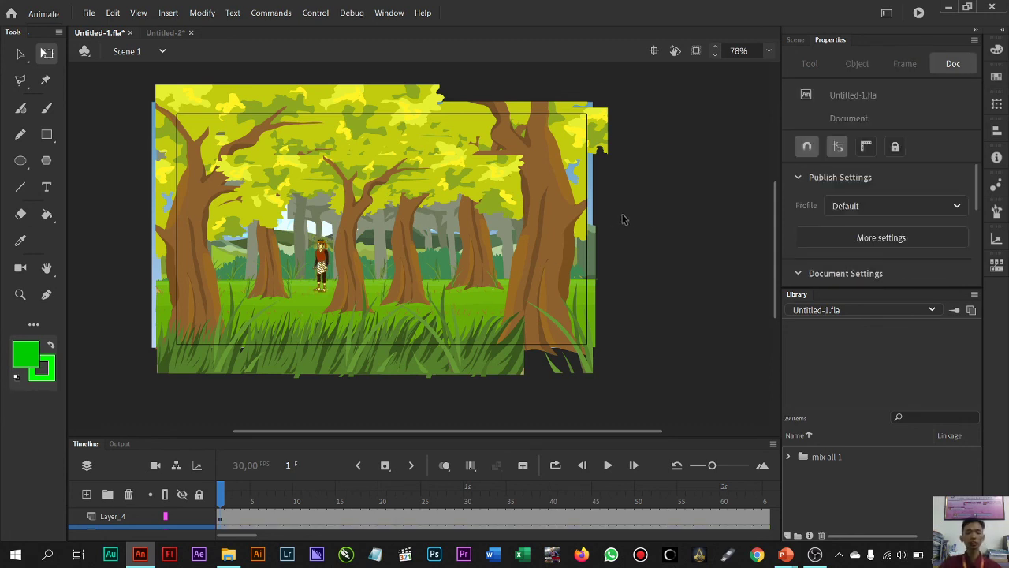